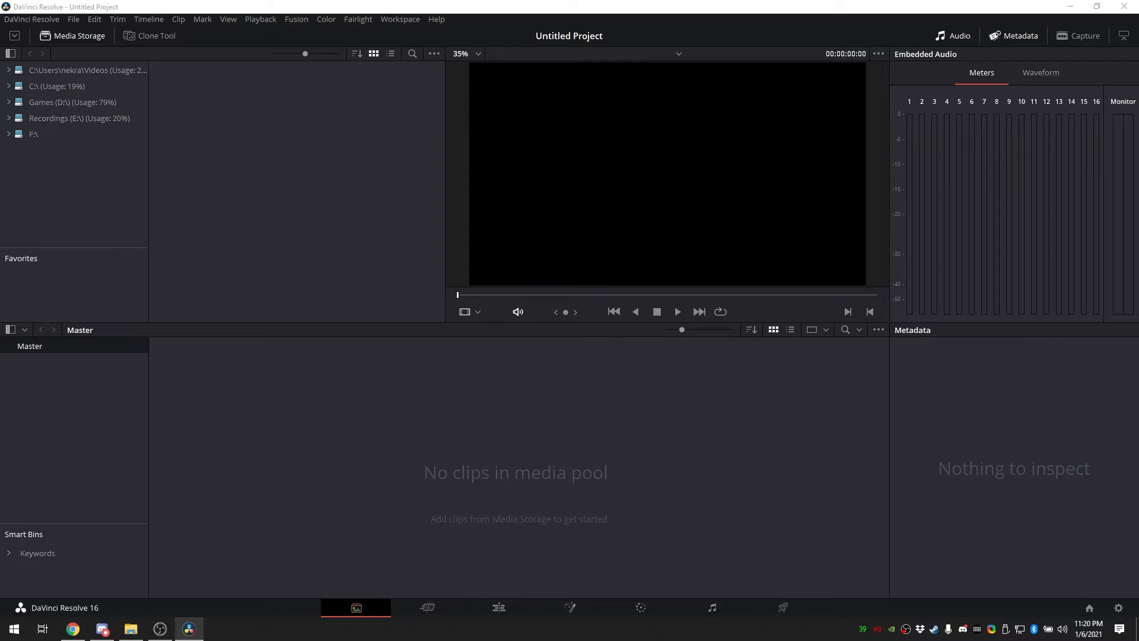
Step: Open the Recordings (E:) drive in media storage and check its files against the same drive in File Explorer
click(83, 119)
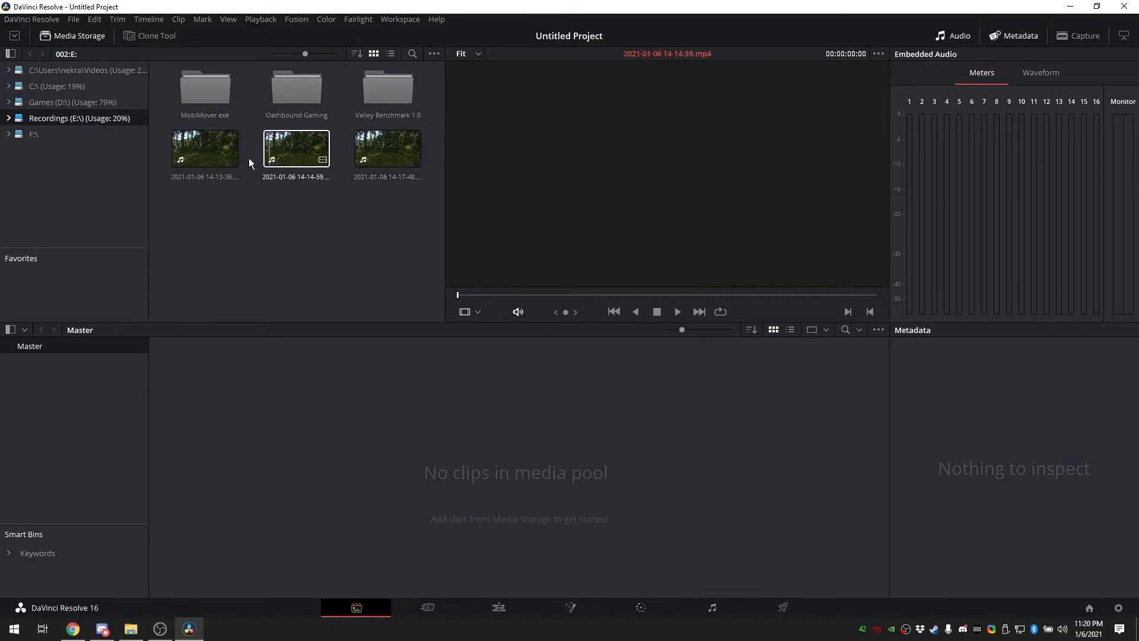
drag(1138, 71, 585, 150)
click(613, 362)
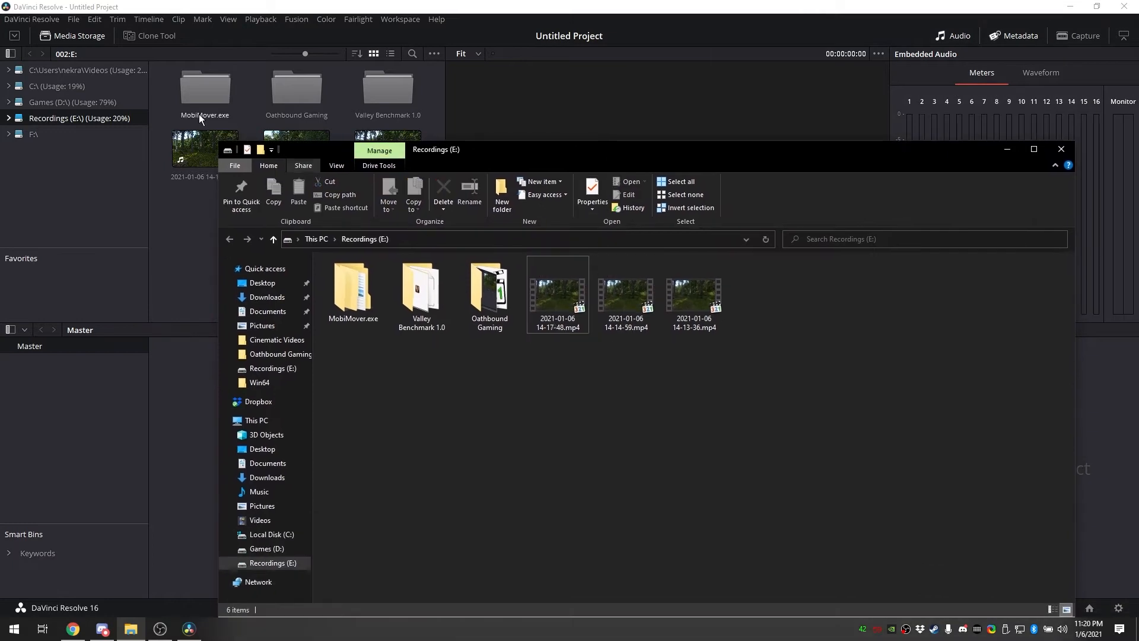
drag(524, 353, 727, 261)
drag(574, 154, 1138, 212)
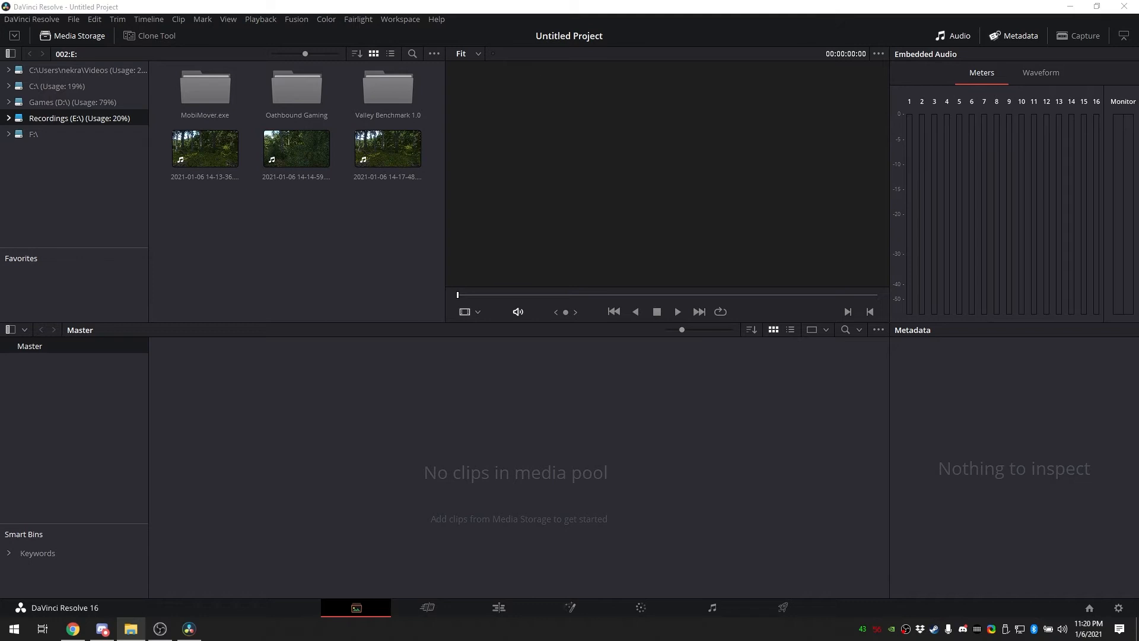
drag(1138, 297, 383, 409)
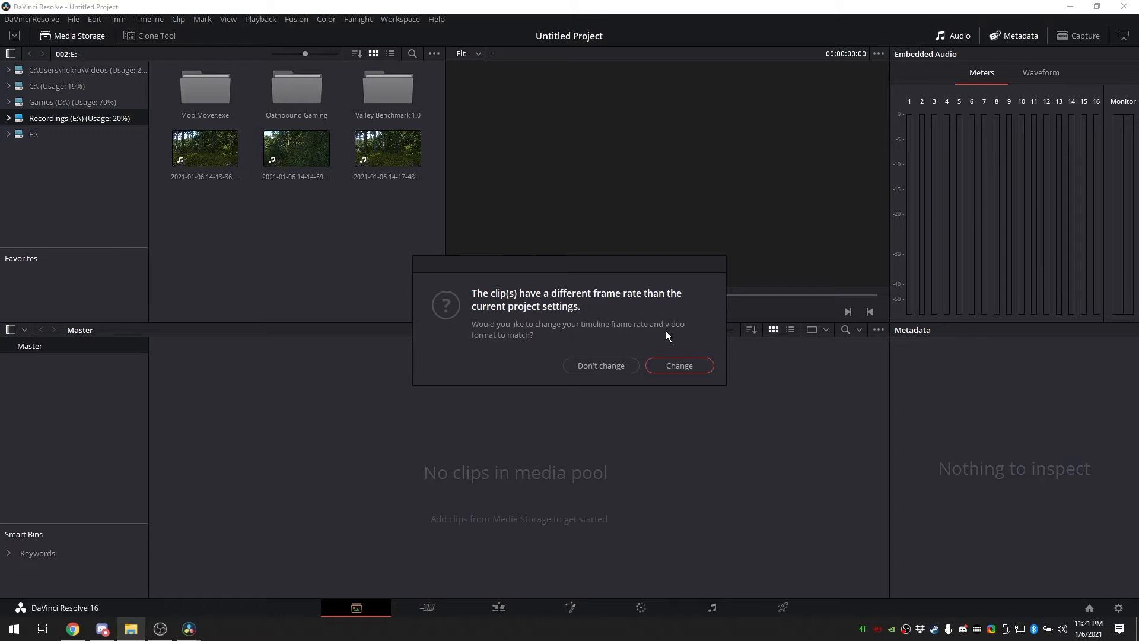
click(672, 366)
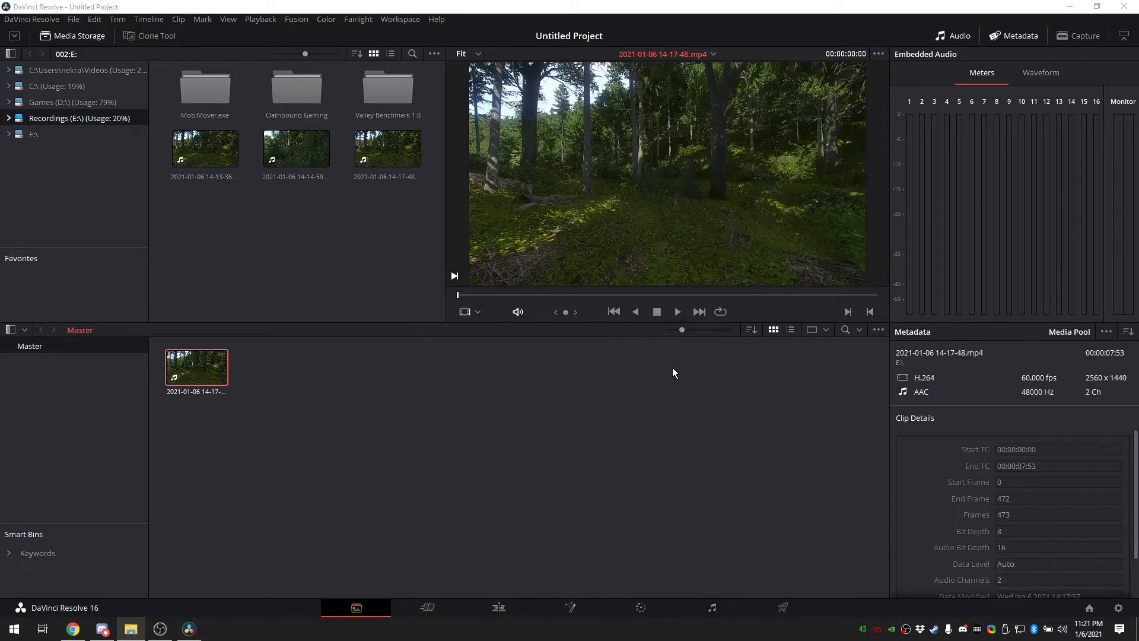
drag(296, 148, 427, 374)
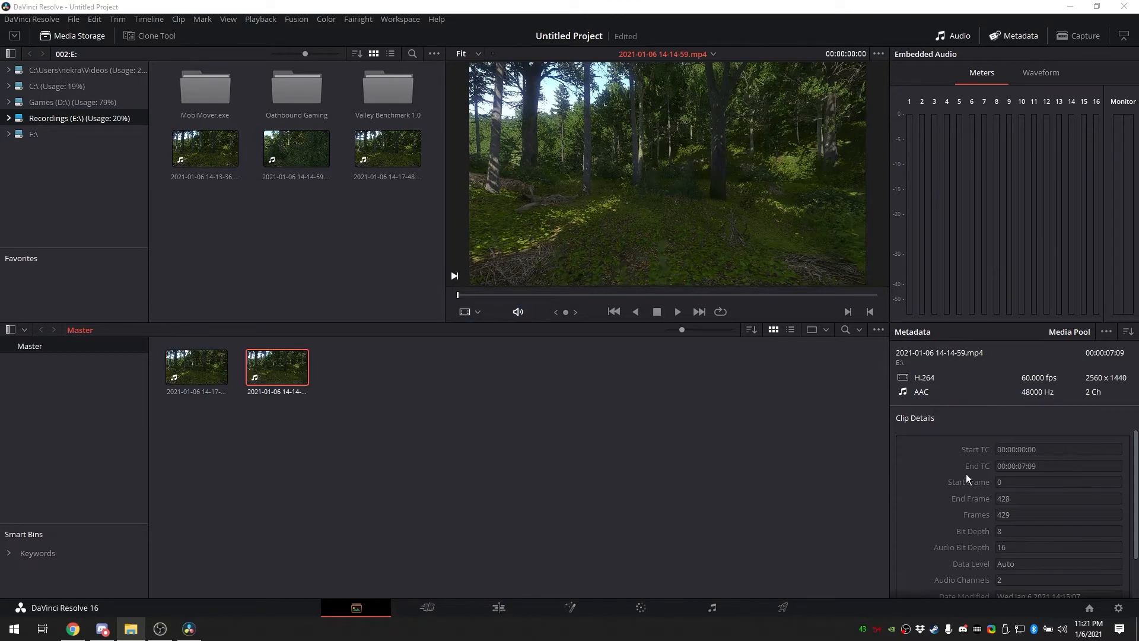
click(379, 369)
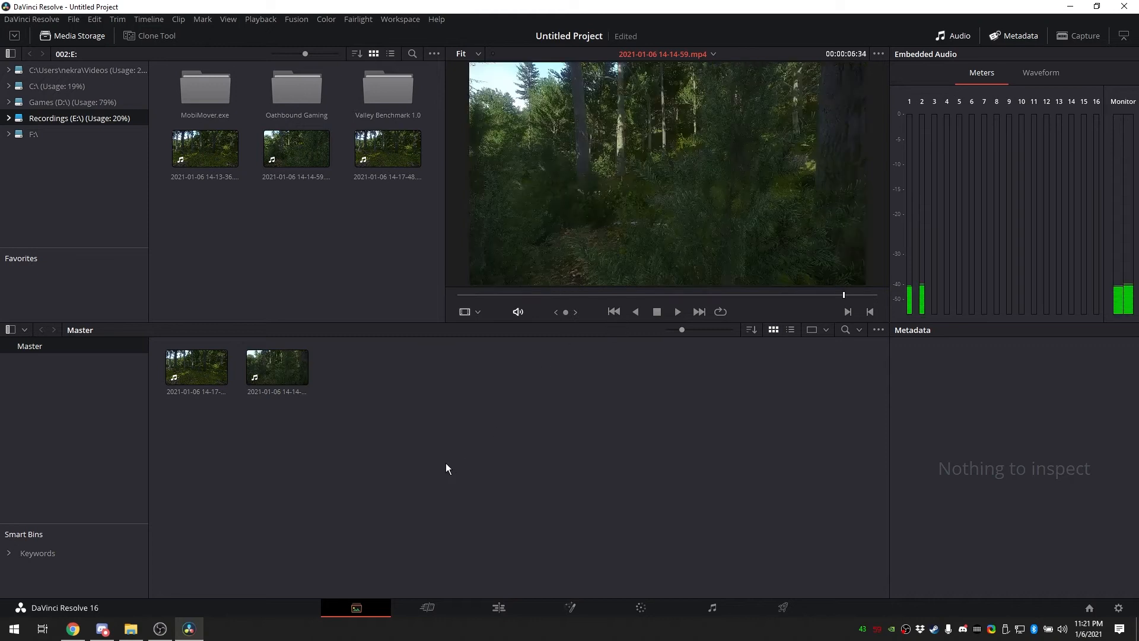
click(208, 379)
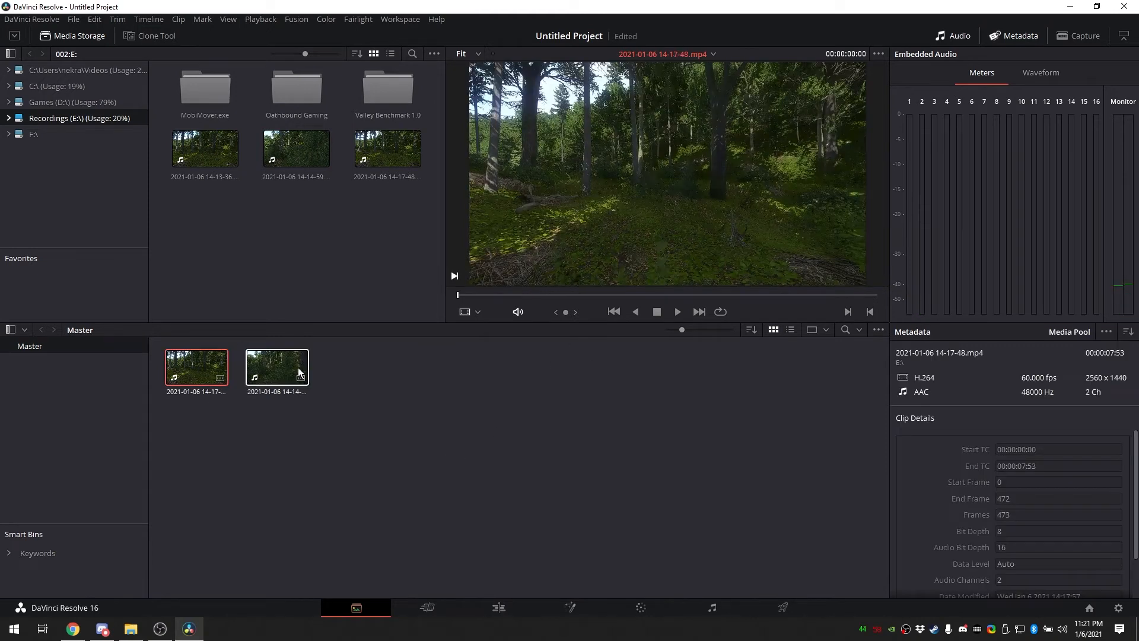
click(676, 312)
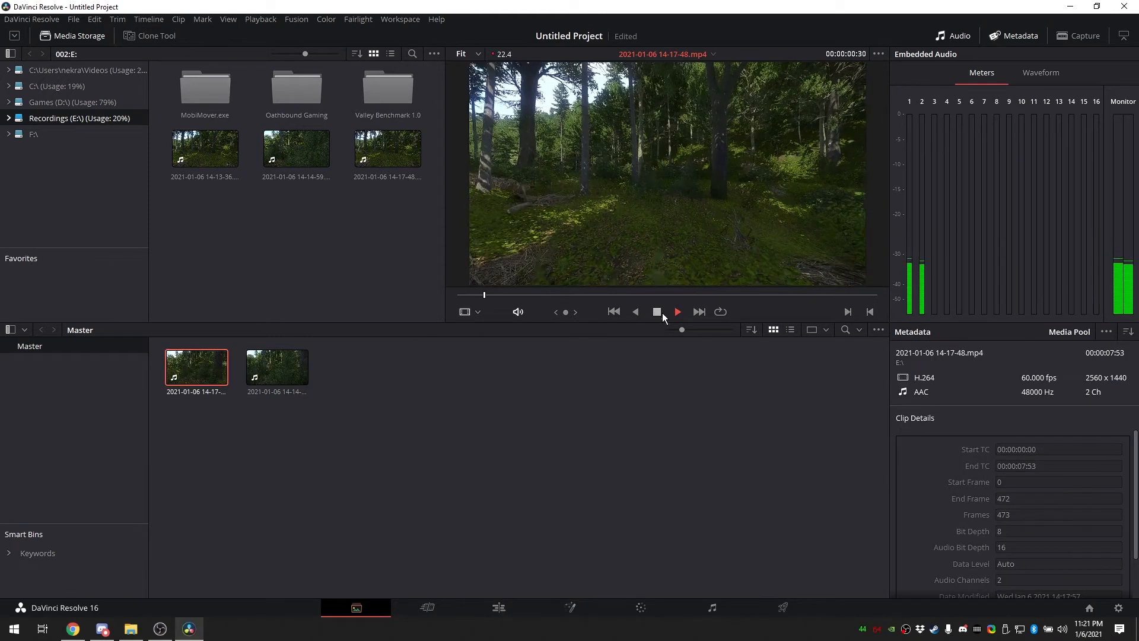
click(659, 312)
click(368, 481)
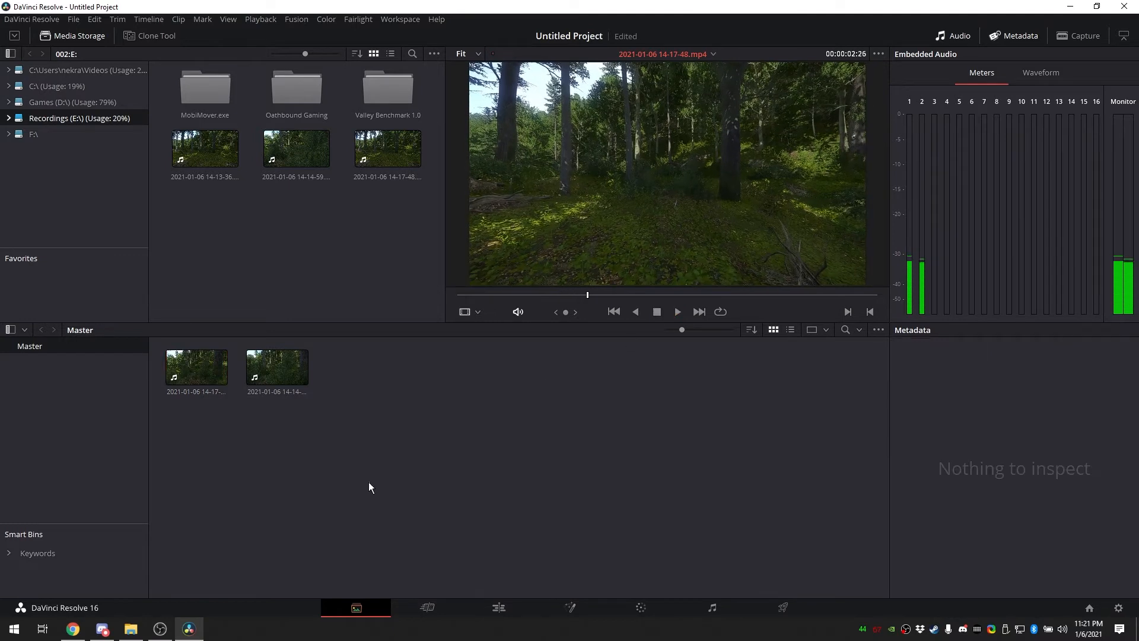
Step: Generate optimized media for both clips in the media pool
drag(499, 456, 211, 360)
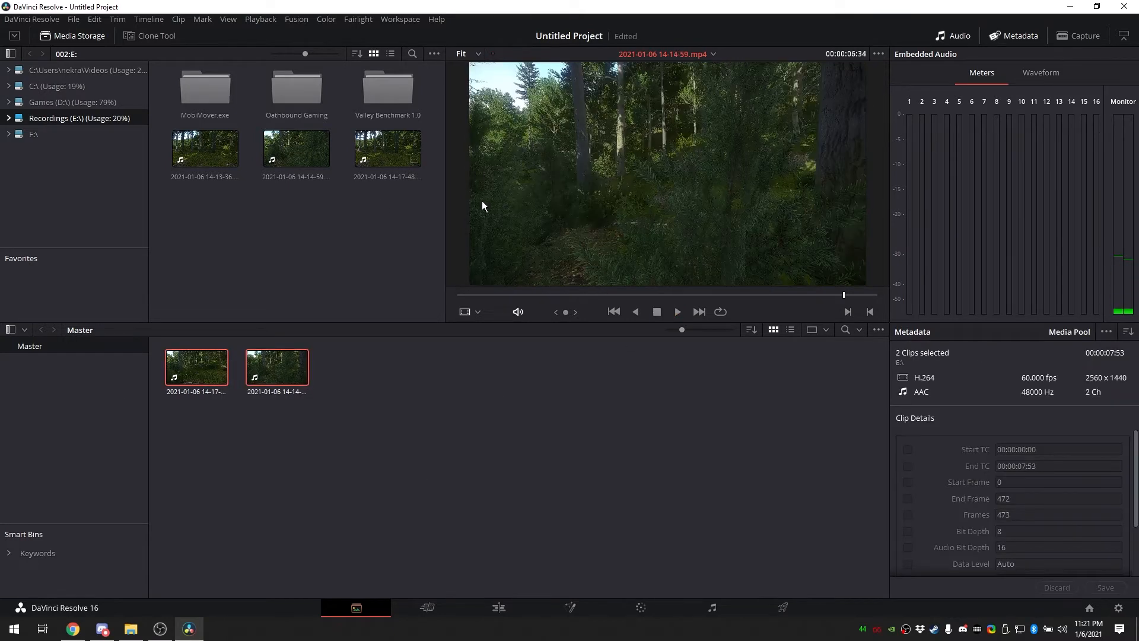
right_click(187, 365)
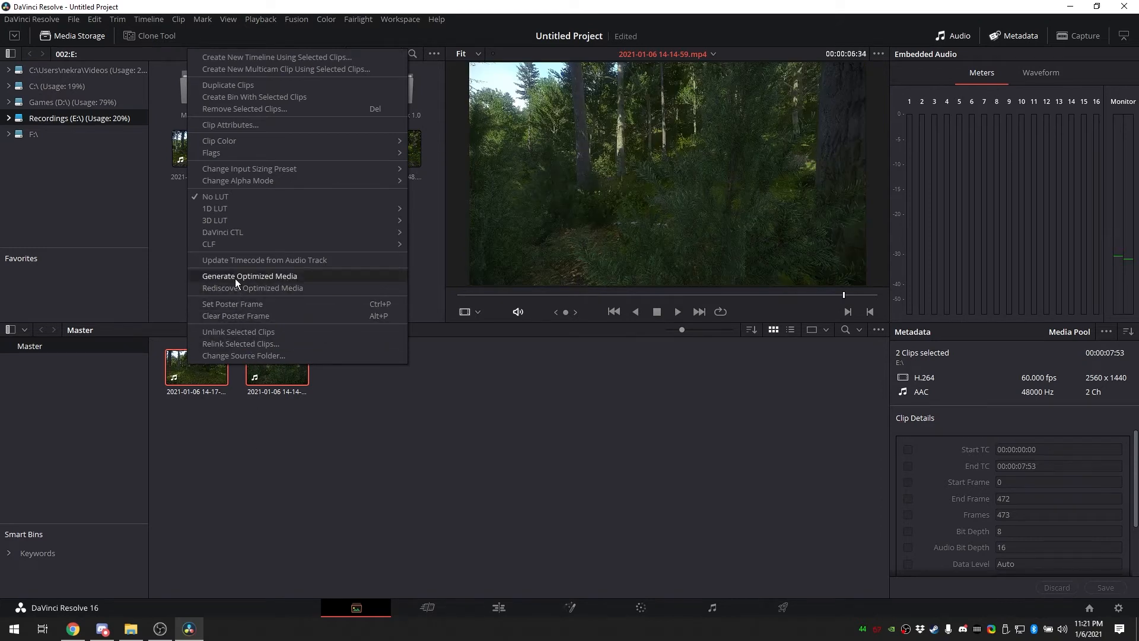
click(520, 421)
drag(520, 427, 212, 365)
right_click(211, 365)
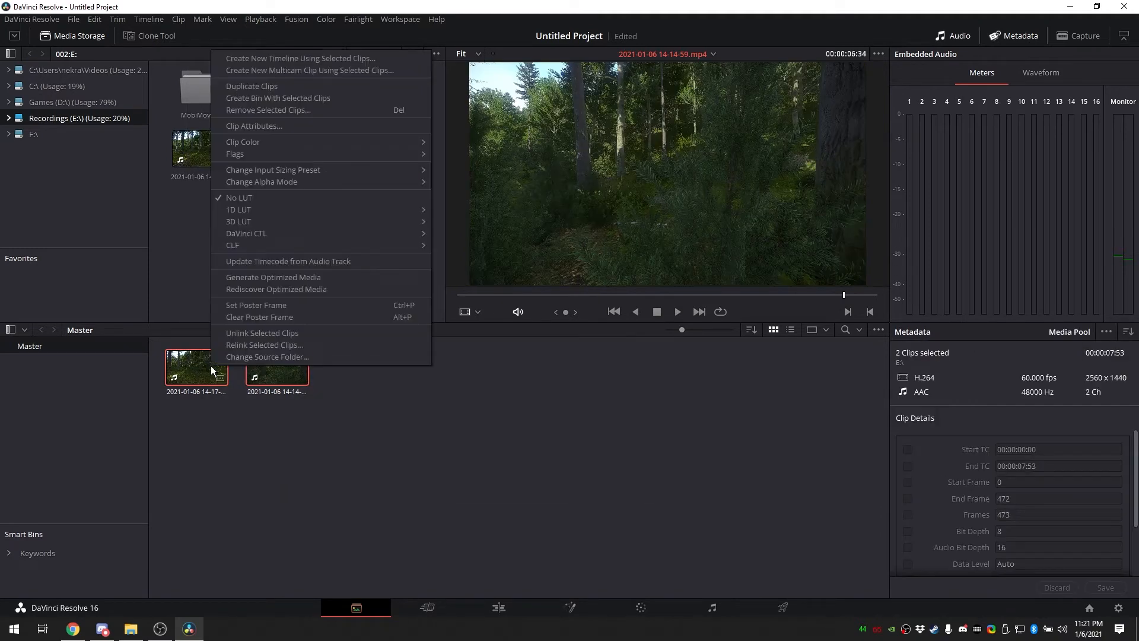
click(285, 278)
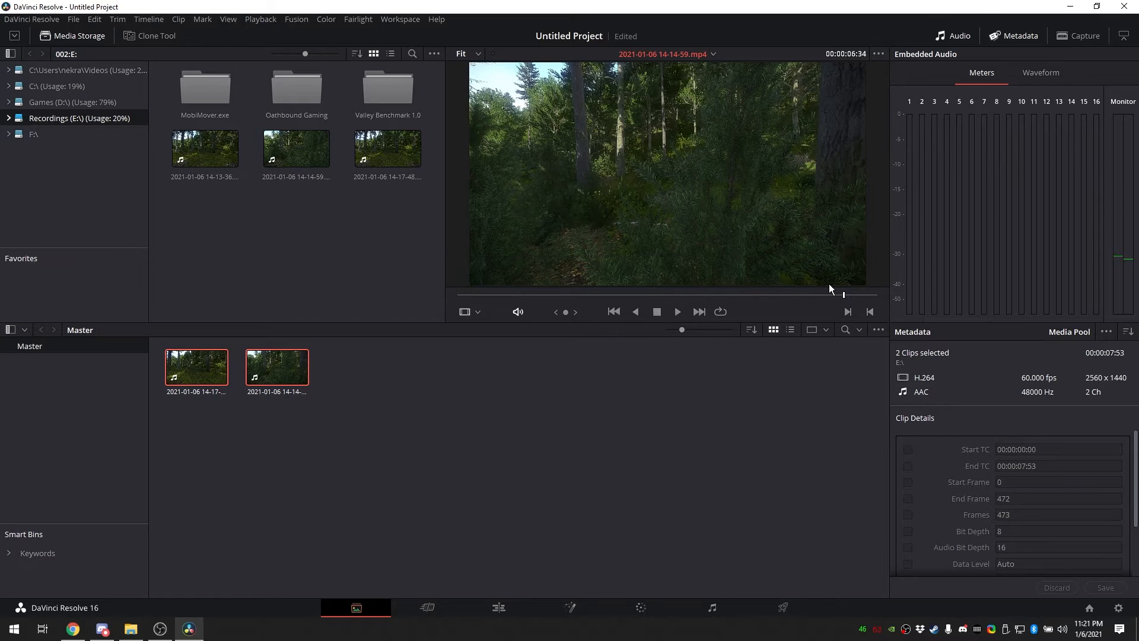
drag(844, 295, 446, 279)
click(375, 401)
click(222, 364)
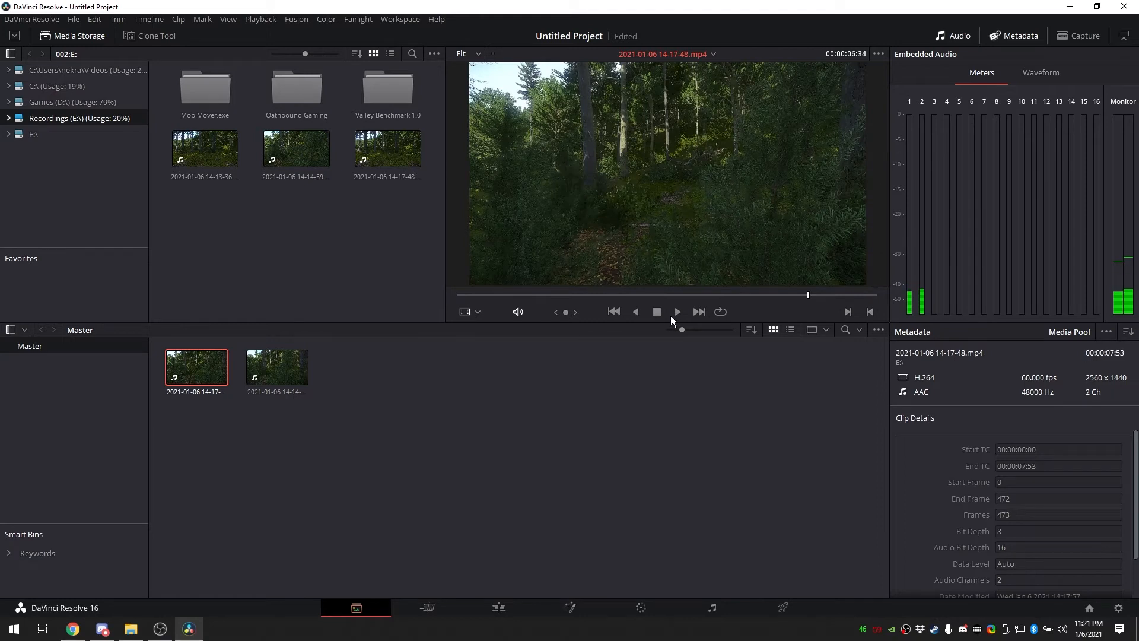
click(614, 312)
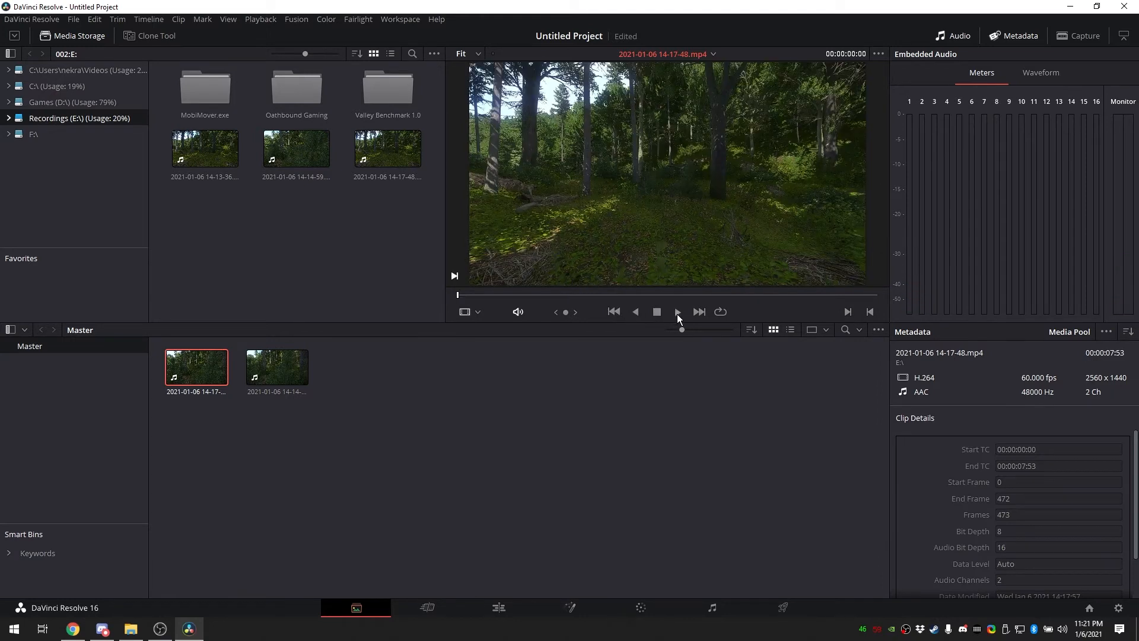
click(677, 313)
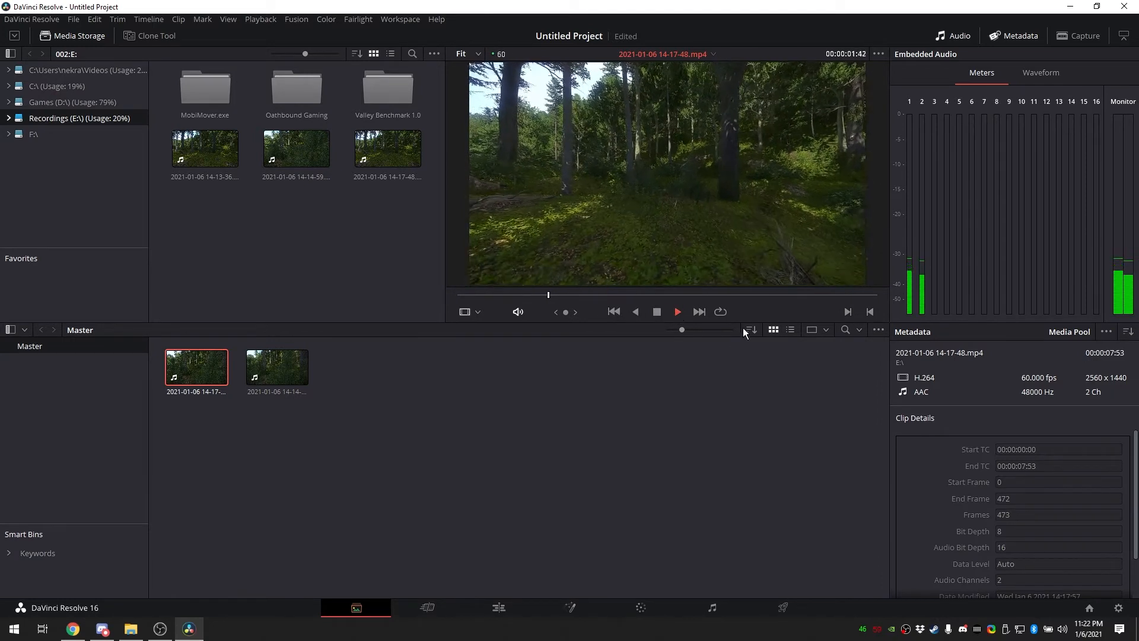
click(656, 312)
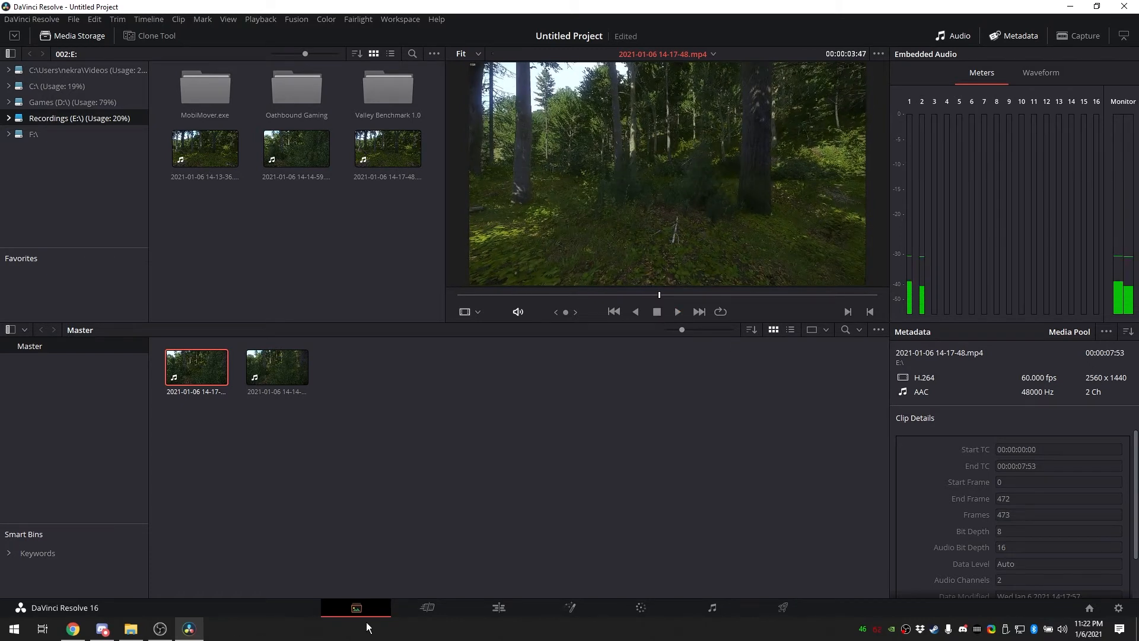
click(407, 606)
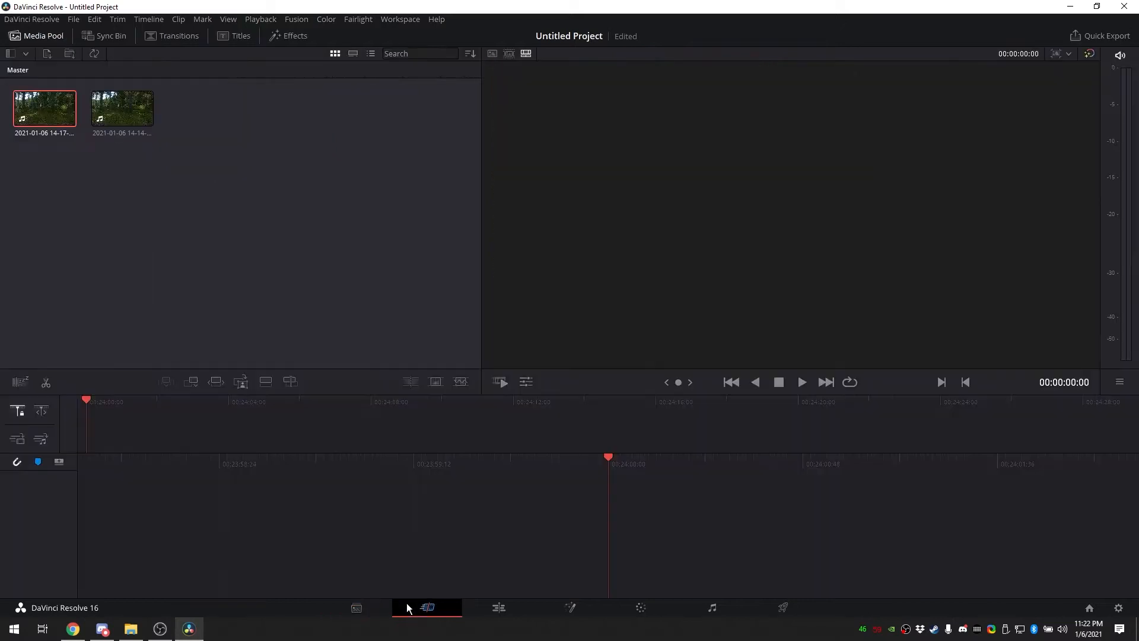
click(467, 602)
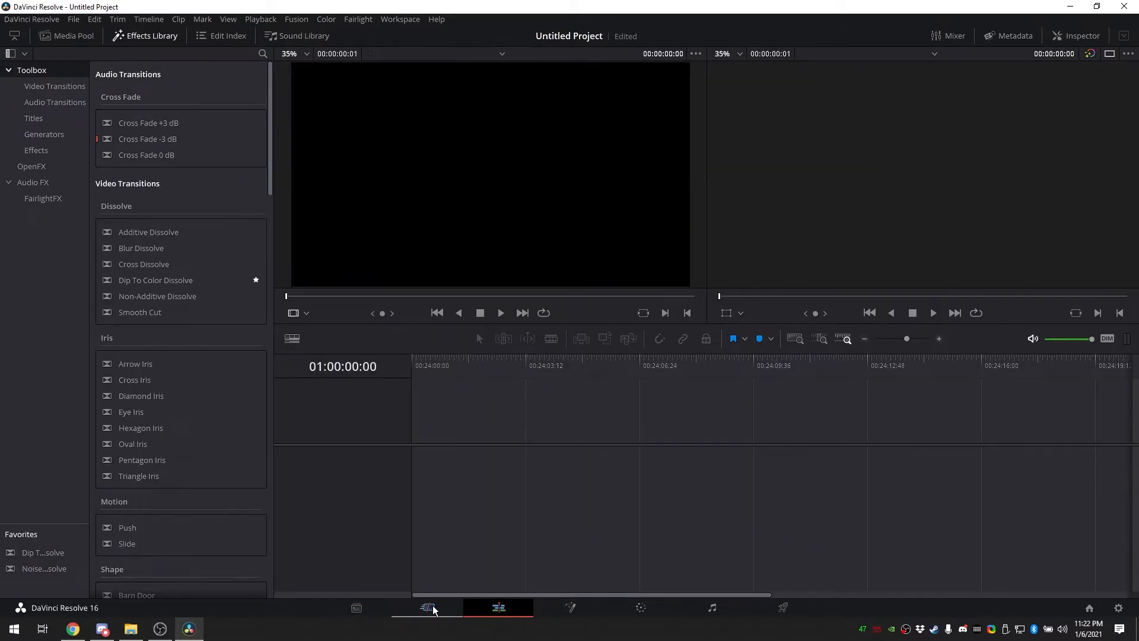
click(427, 606)
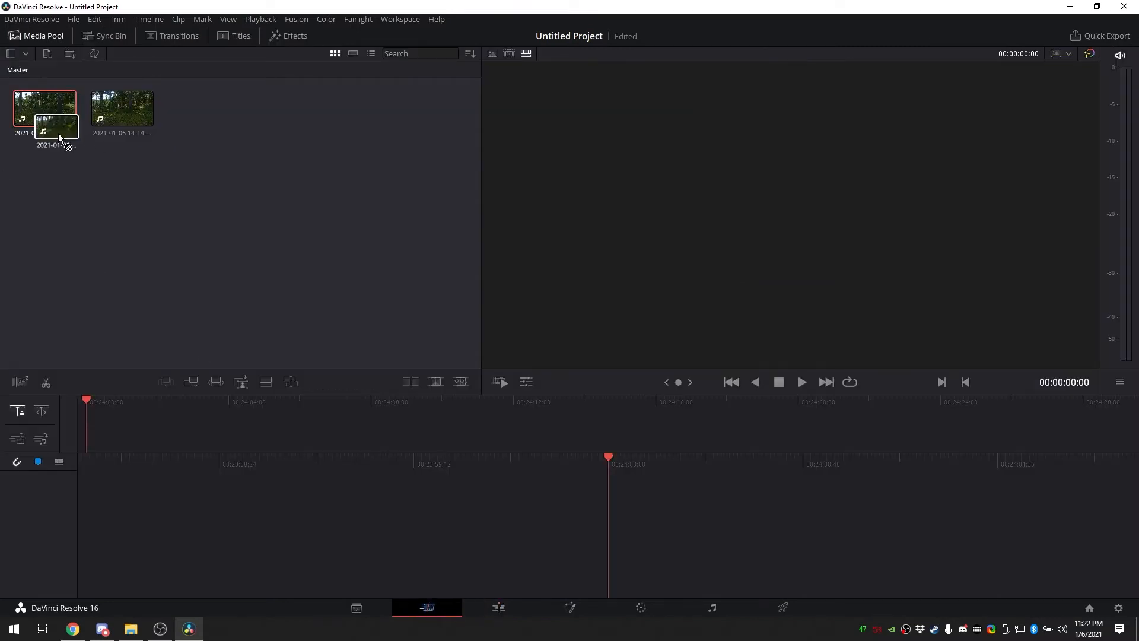
drag(59, 133, 631, 465)
drag(313, 399, 171, 423)
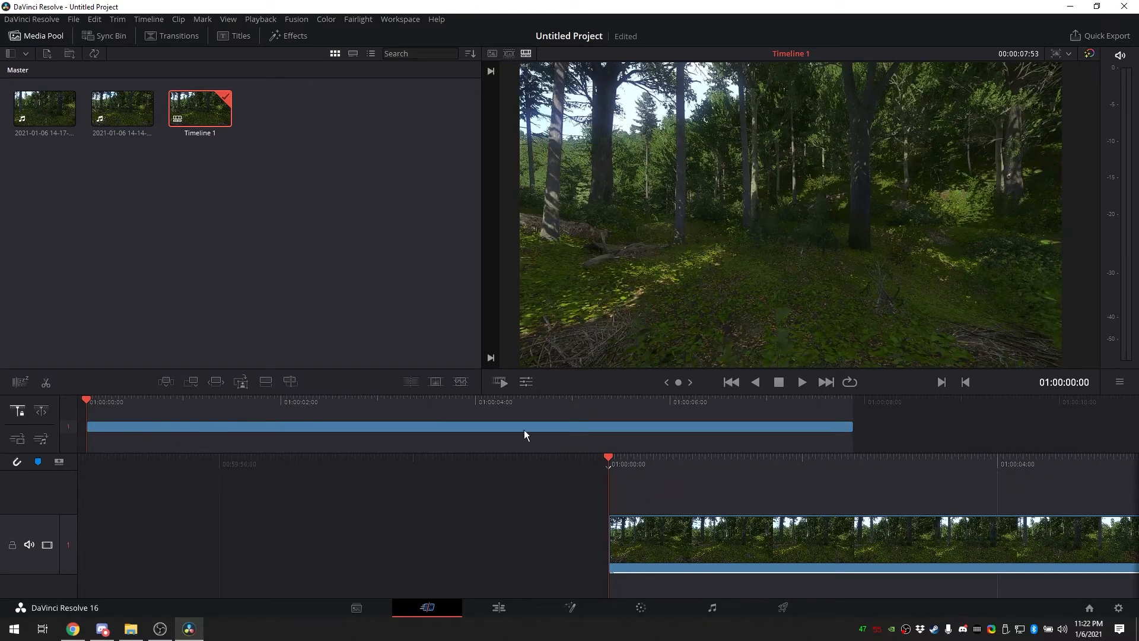
Step: Play and scrub through the single clip on the timeline, using both the overview and the detailed timeline
click(796, 382)
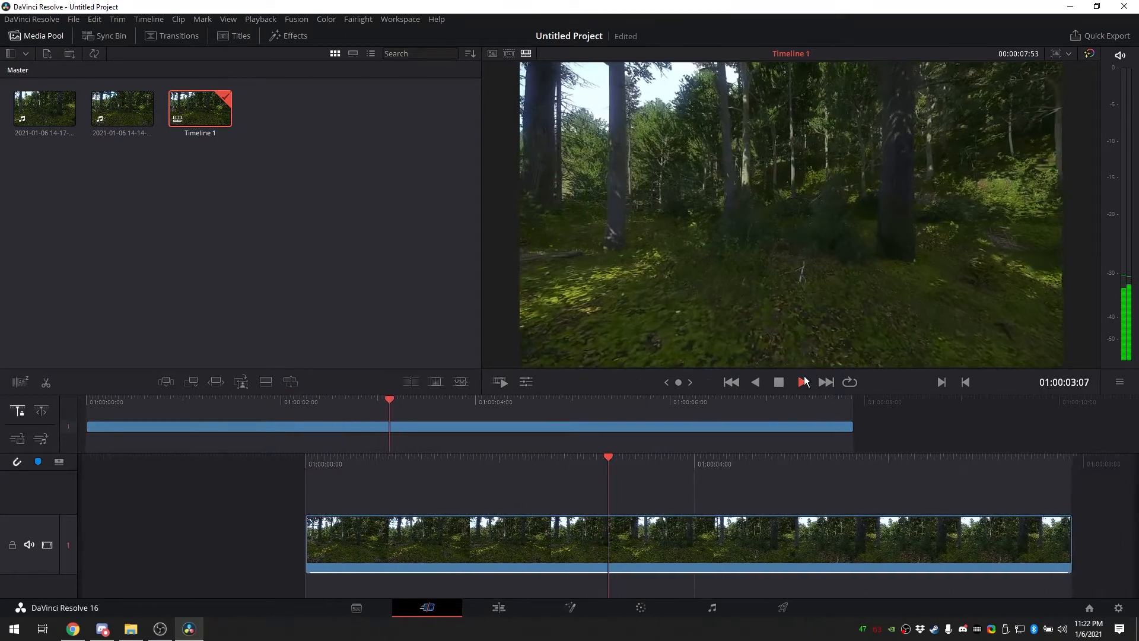
click(777, 385)
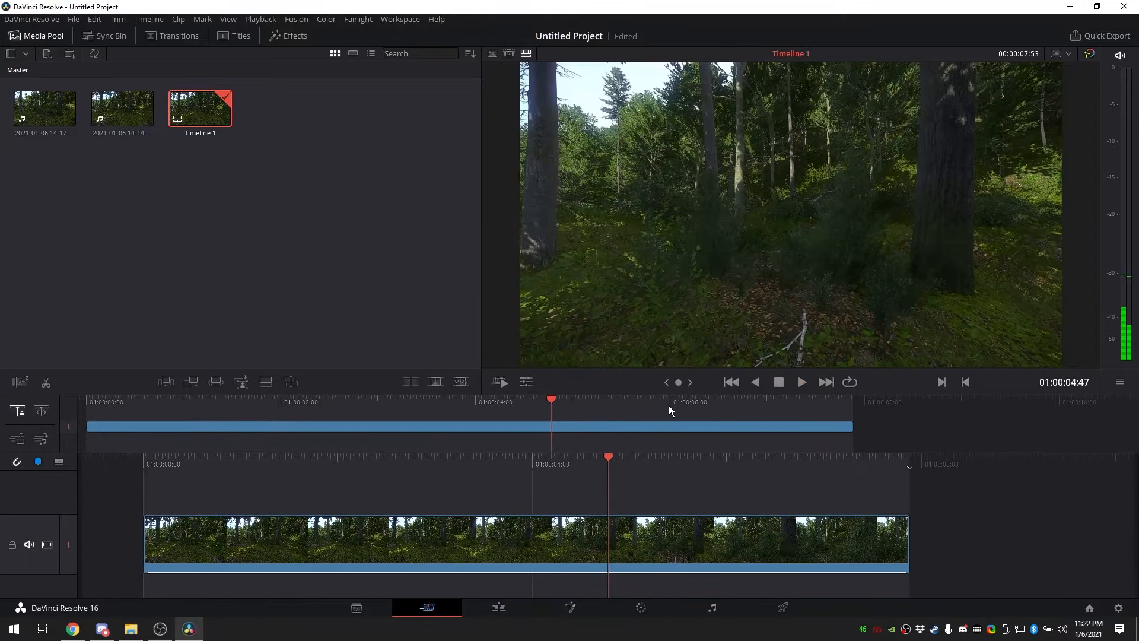
drag(552, 399, 709, 425)
key(Home)
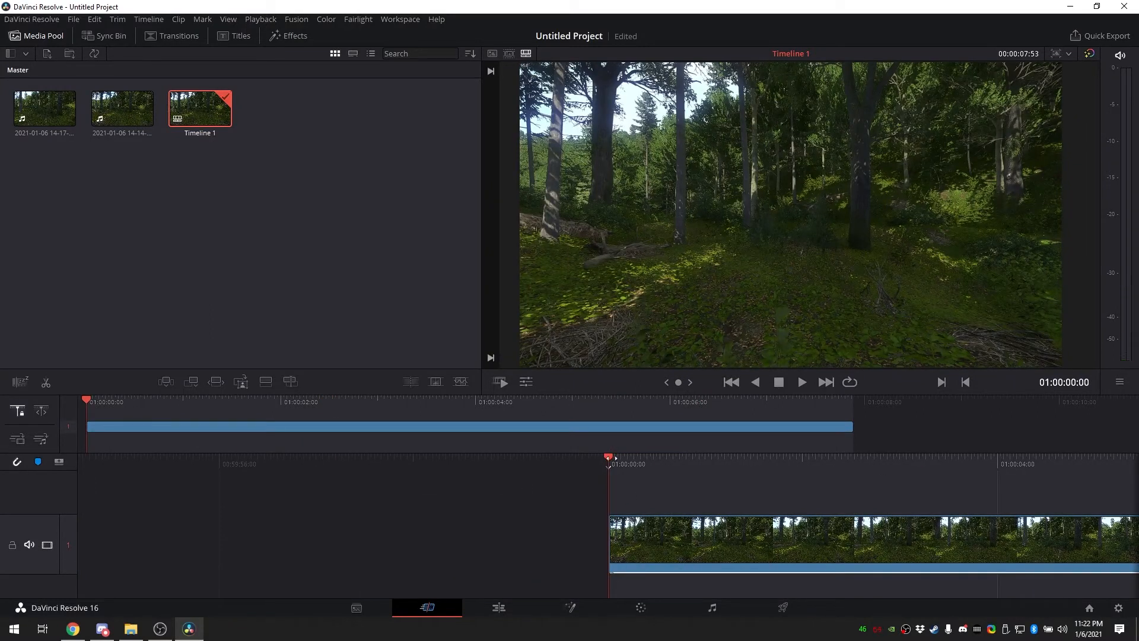
click(801, 382)
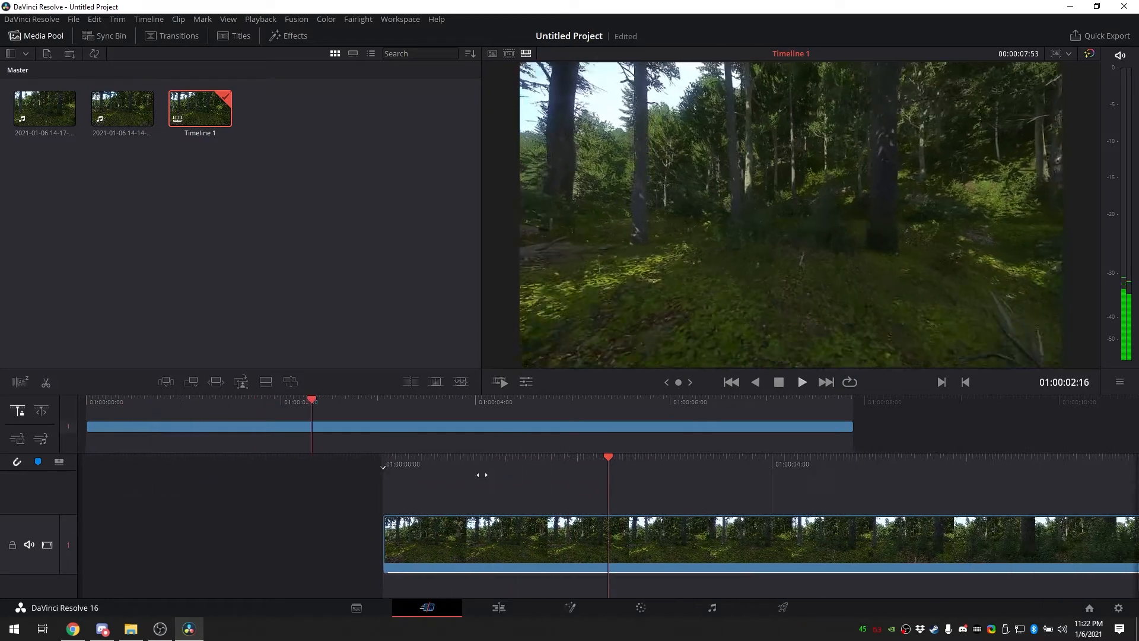
drag(597, 460, 655, 475)
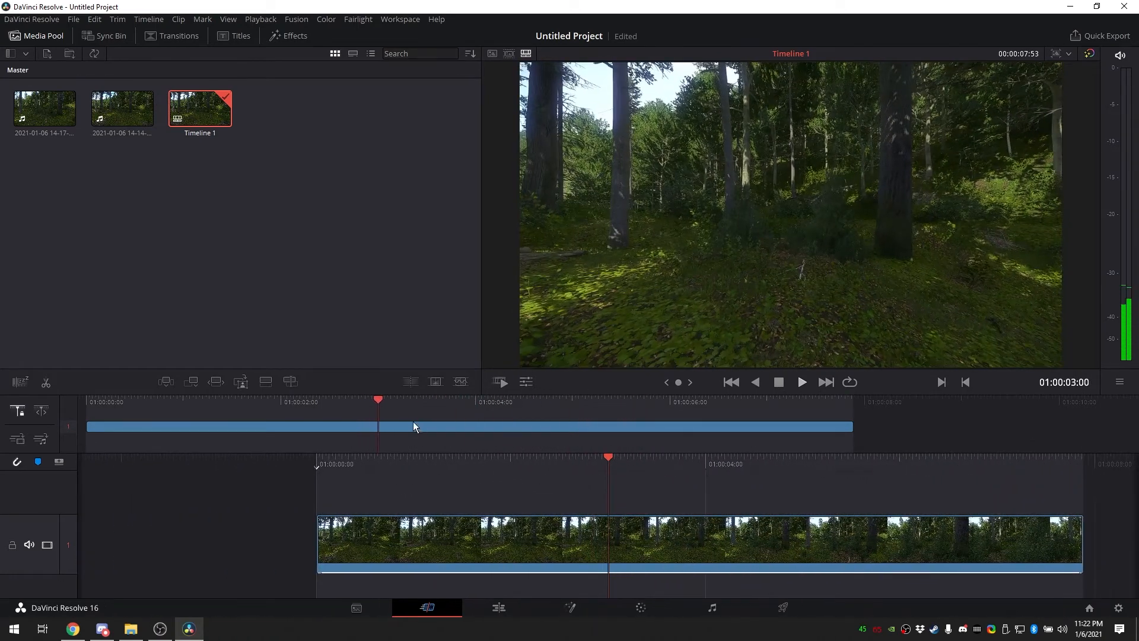
drag(376, 401, 109, 426)
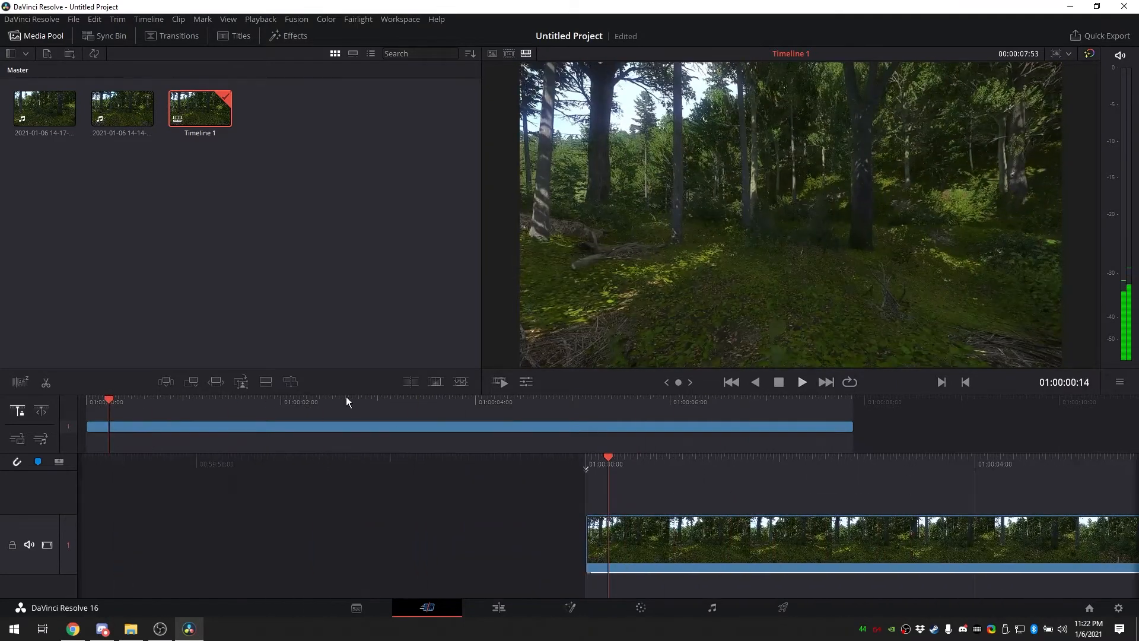
click(114, 115)
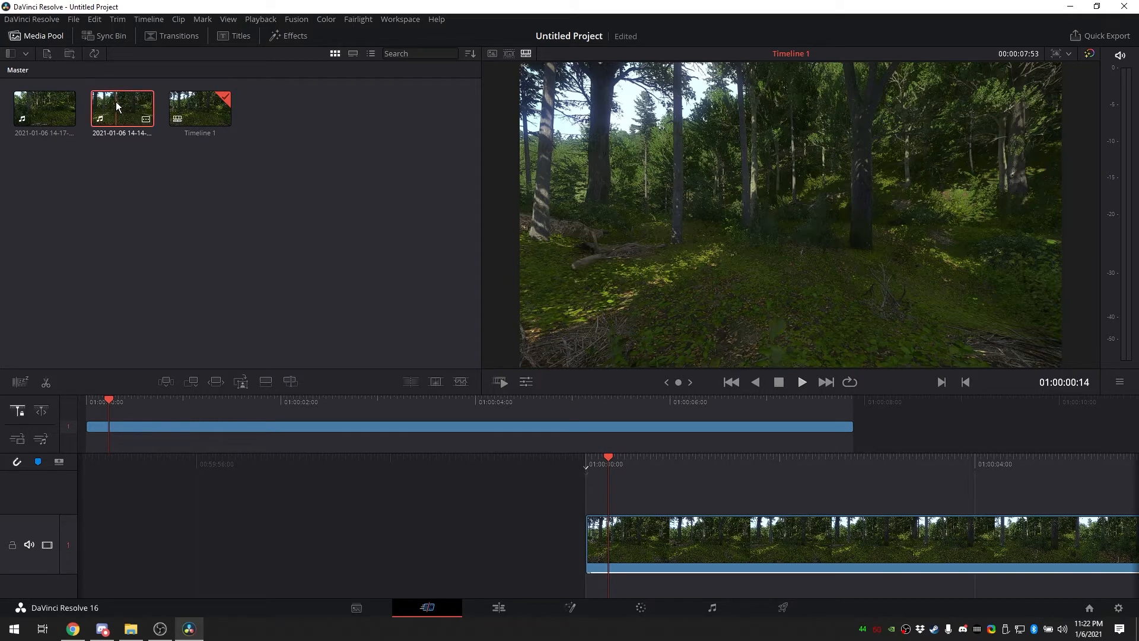
drag(117, 107, 874, 428)
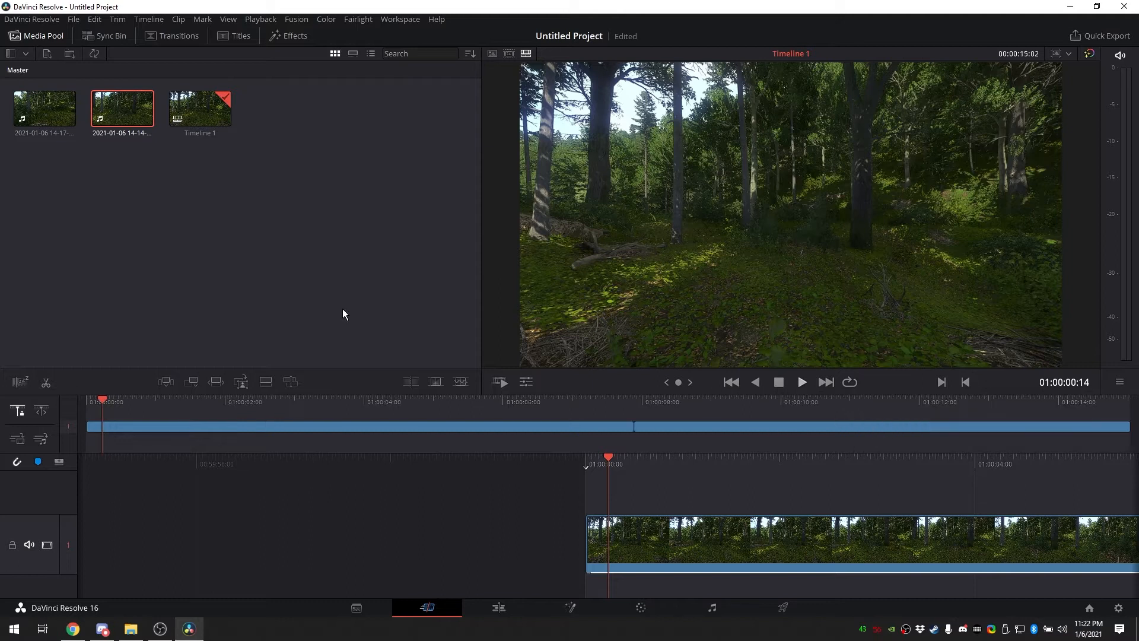
click(637, 428)
Step: Scrub through the two-clip timeline, return to its start and play it past the cut between the clips
drag(98, 402, 3, 414)
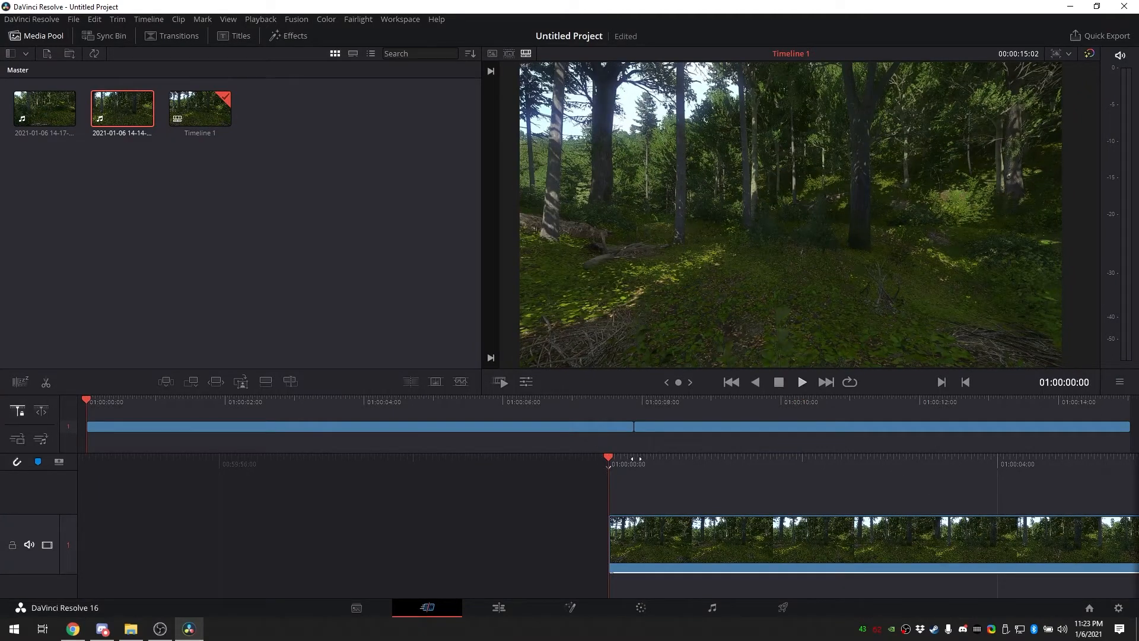
drag(614, 461, 66, 482)
drag(580, 461, 351, 457)
drag(609, 458, 1138, 463)
drag(191, 394, 2, 384)
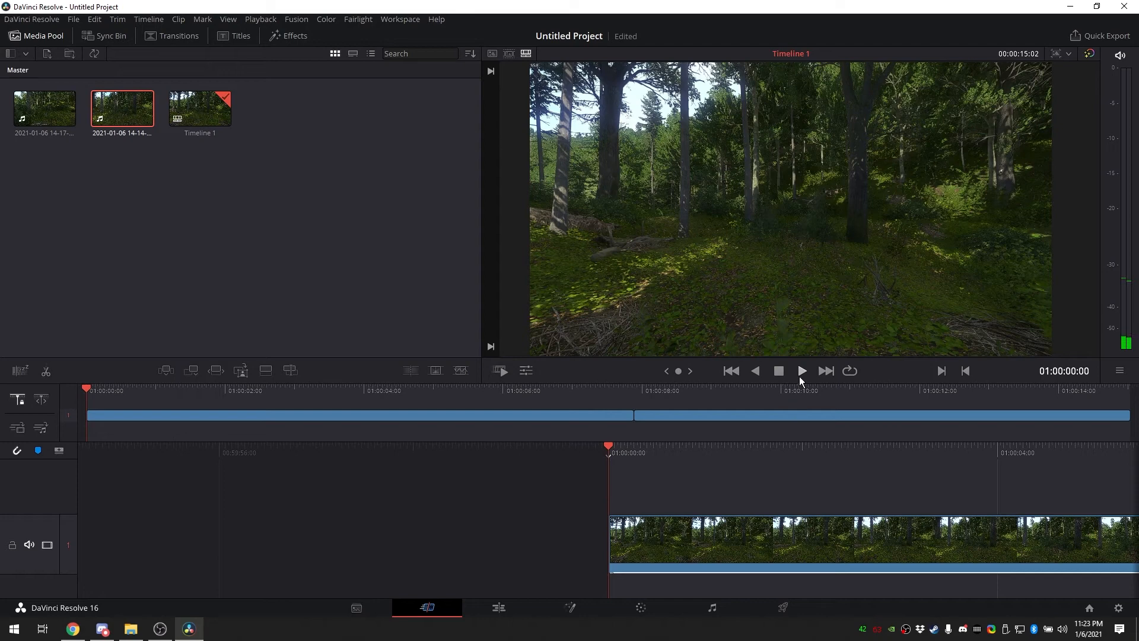
click(800, 376)
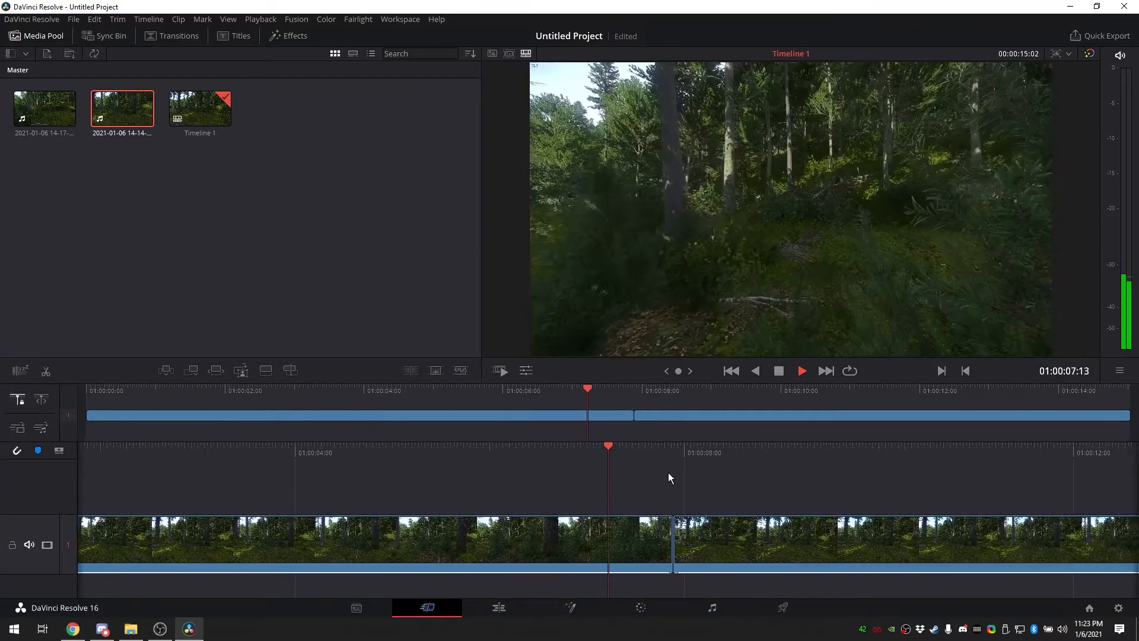
click(779, 370)
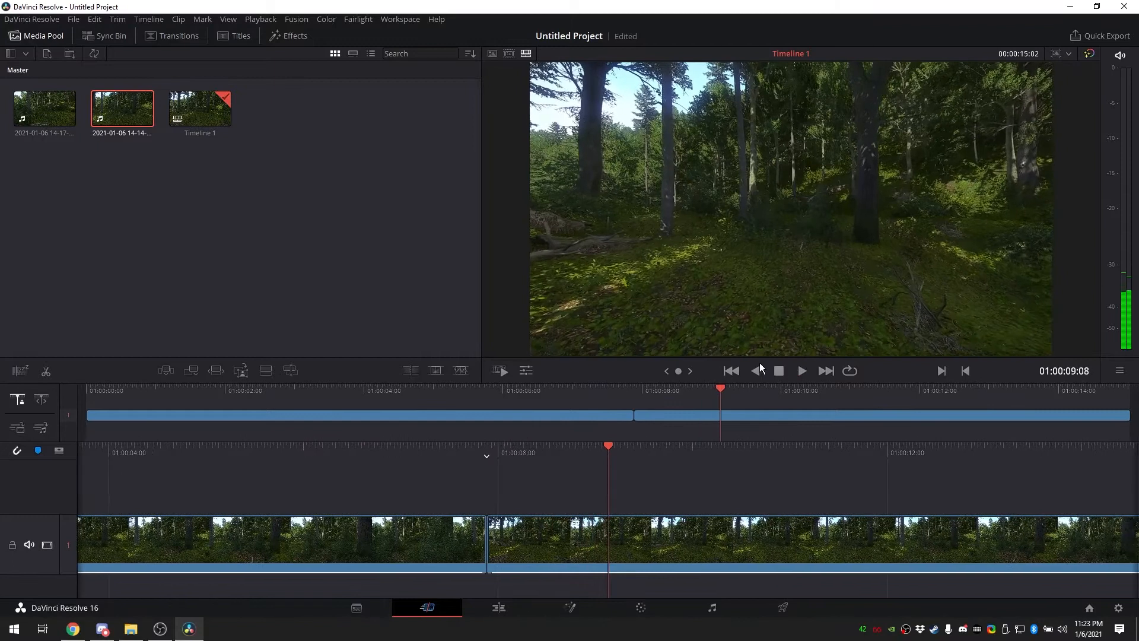
Step: Add the Additive Dissolve video transition to the favorites and set it as the standard transition
click(166, 37)
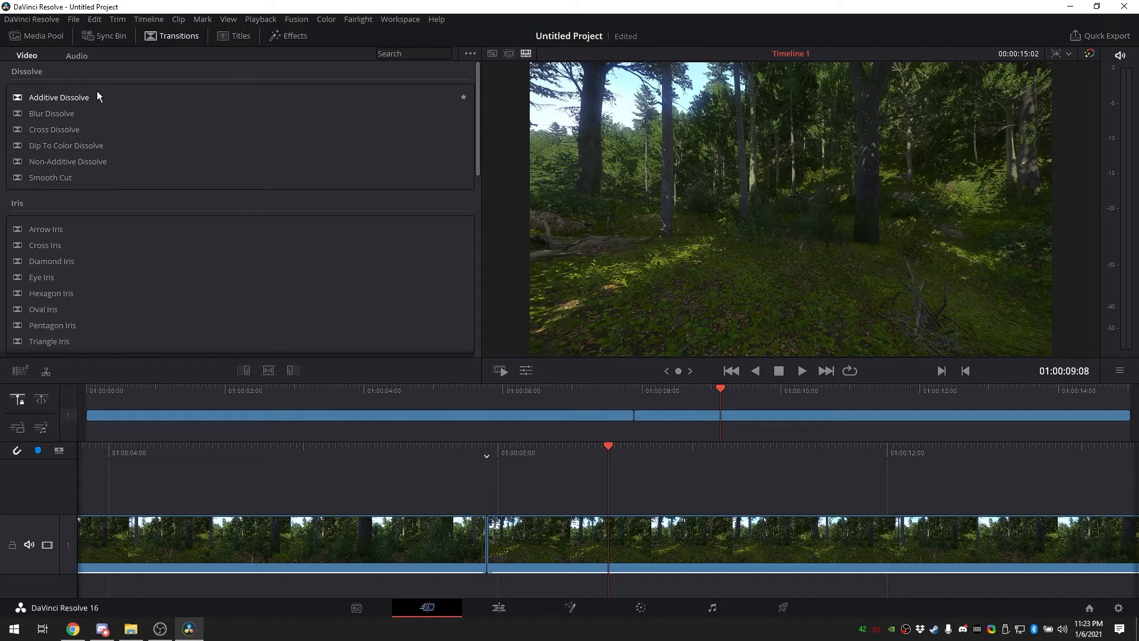
click(98, 95)
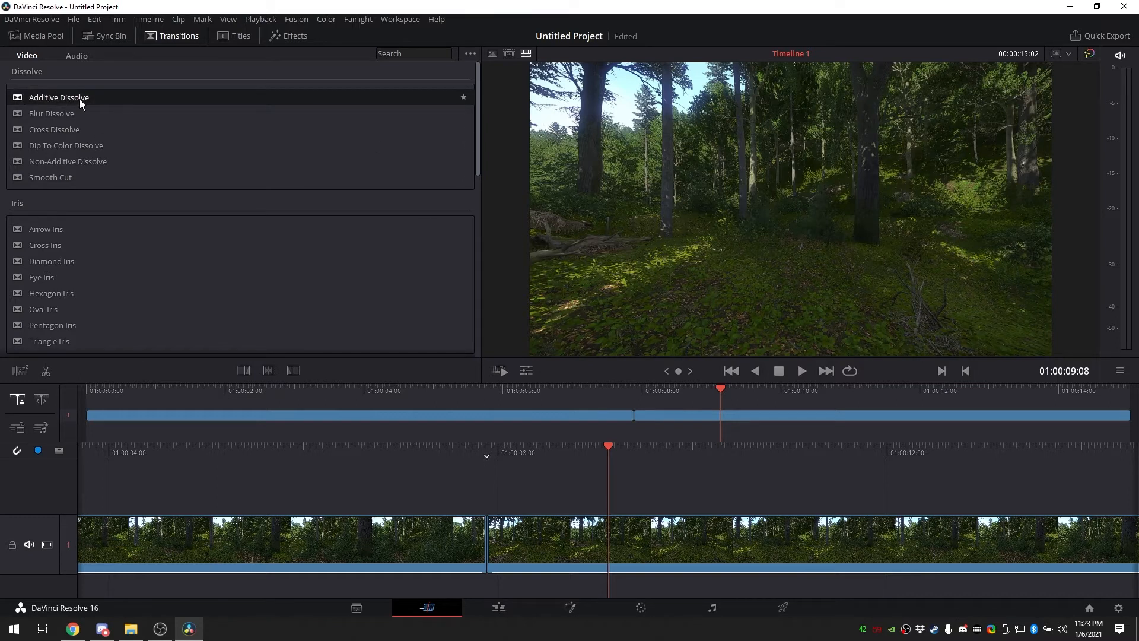
drag(79, 99, 196, 108)
click(465, 98)
right_click(69, 97)
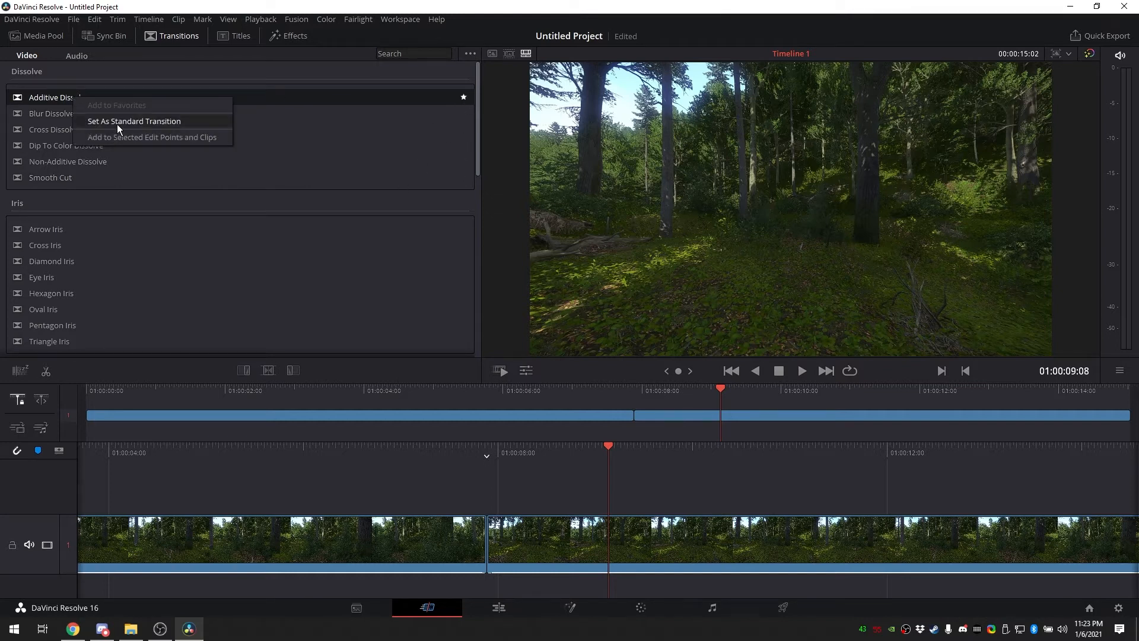
click(117, 123)
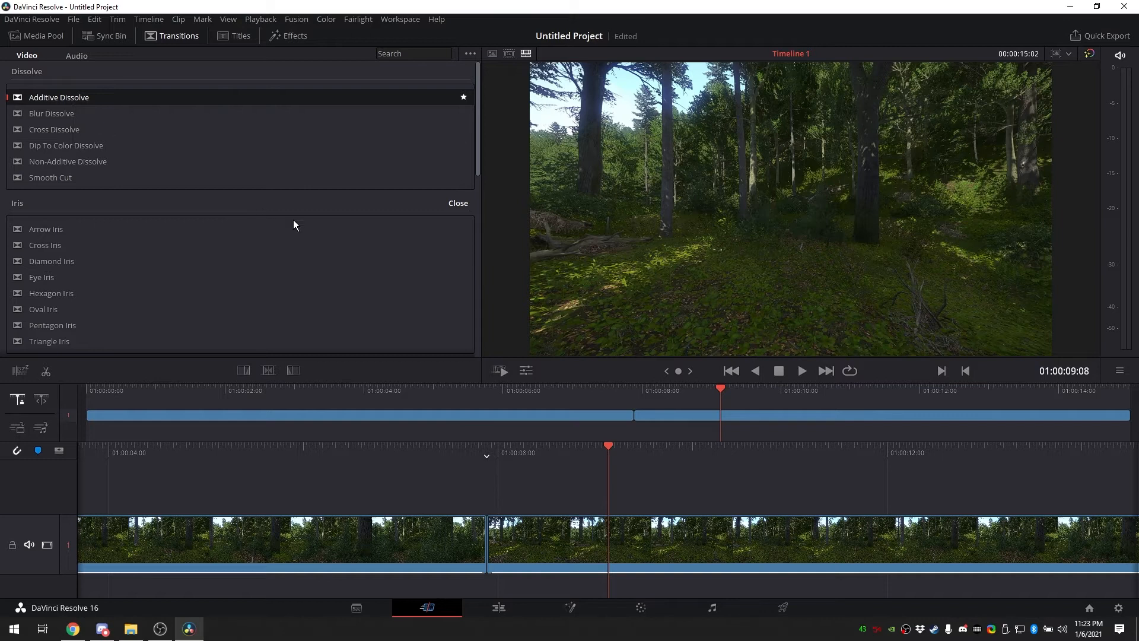
Step: Add Additive Dissolve transitions to both ends of the first clip and play the timeline from its start past the cut
drag(717, 391, 353, 393)
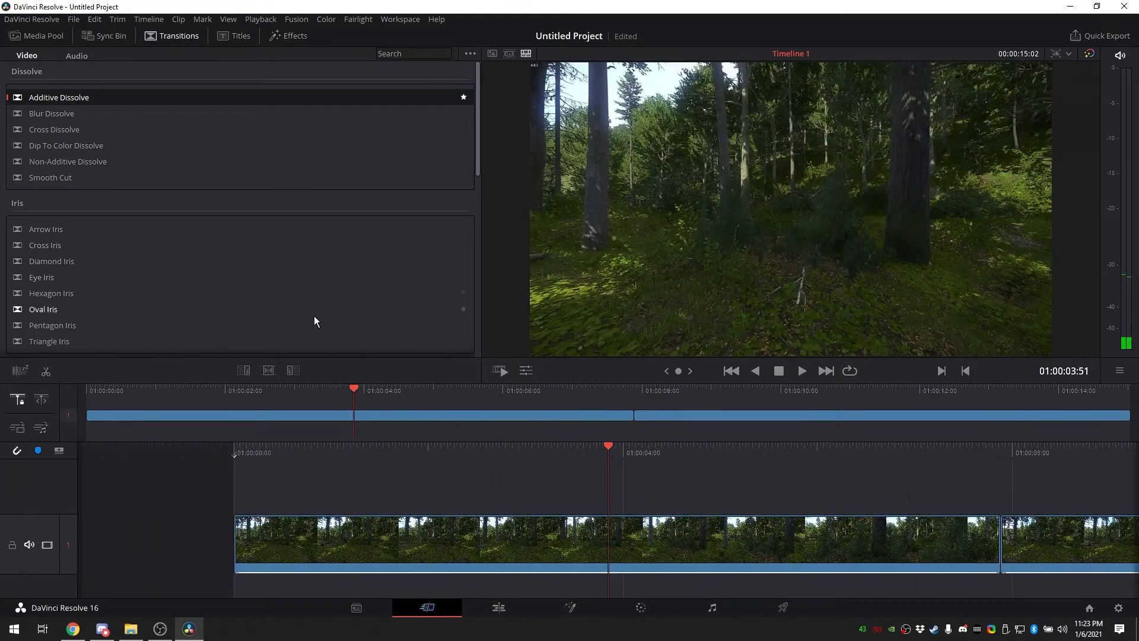
click(244, 370)
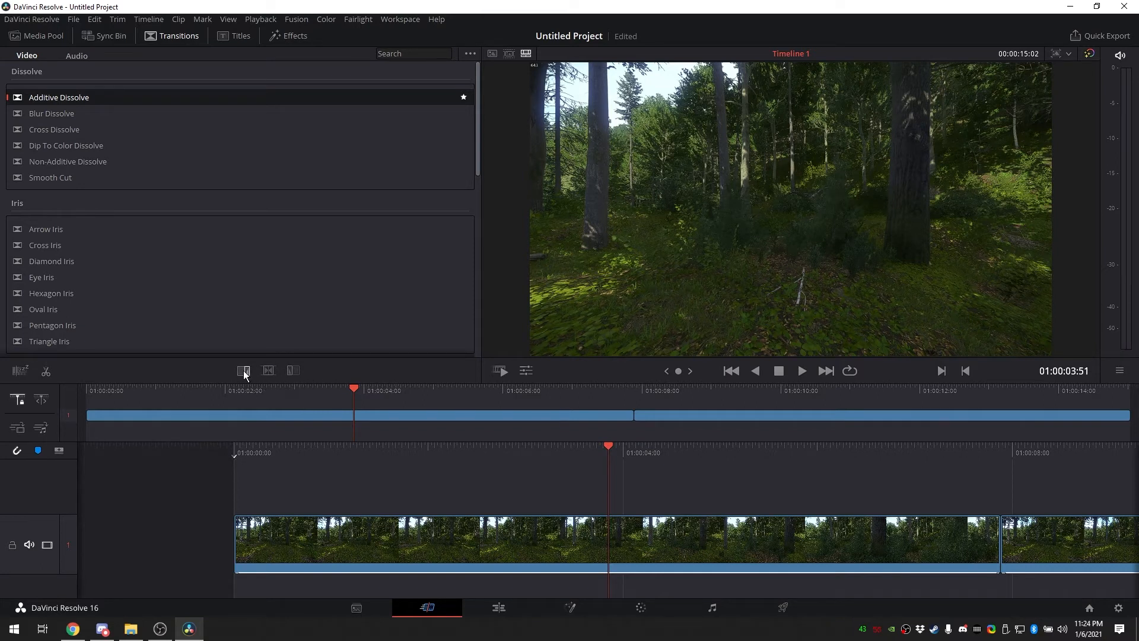
click(291, 370)
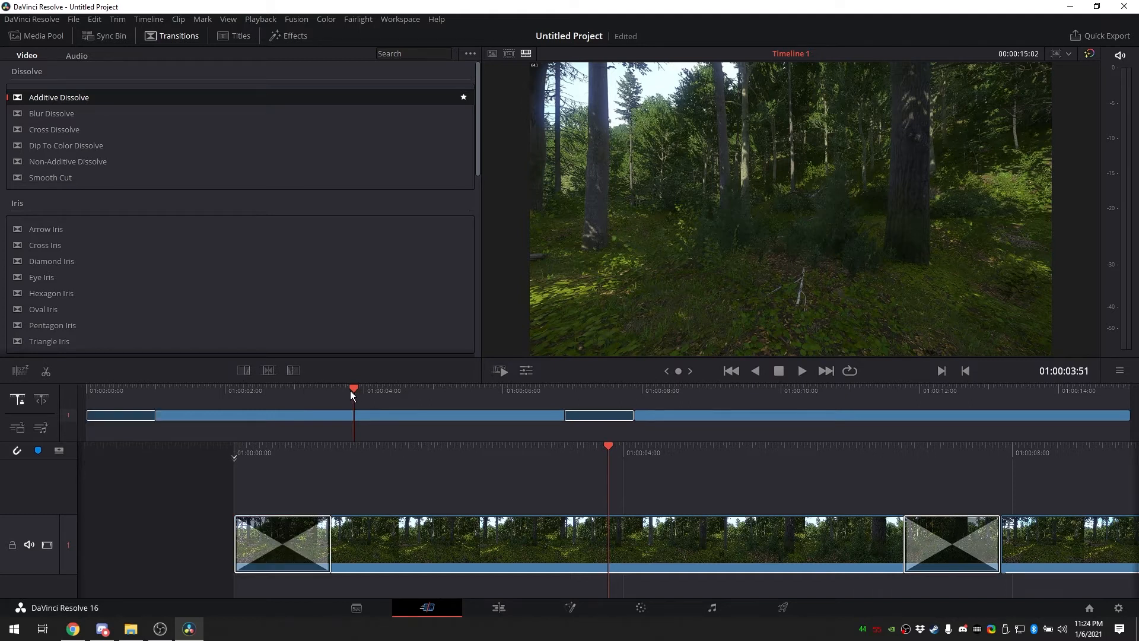
drag(352, 389, 52, 407)
click(802, 372)
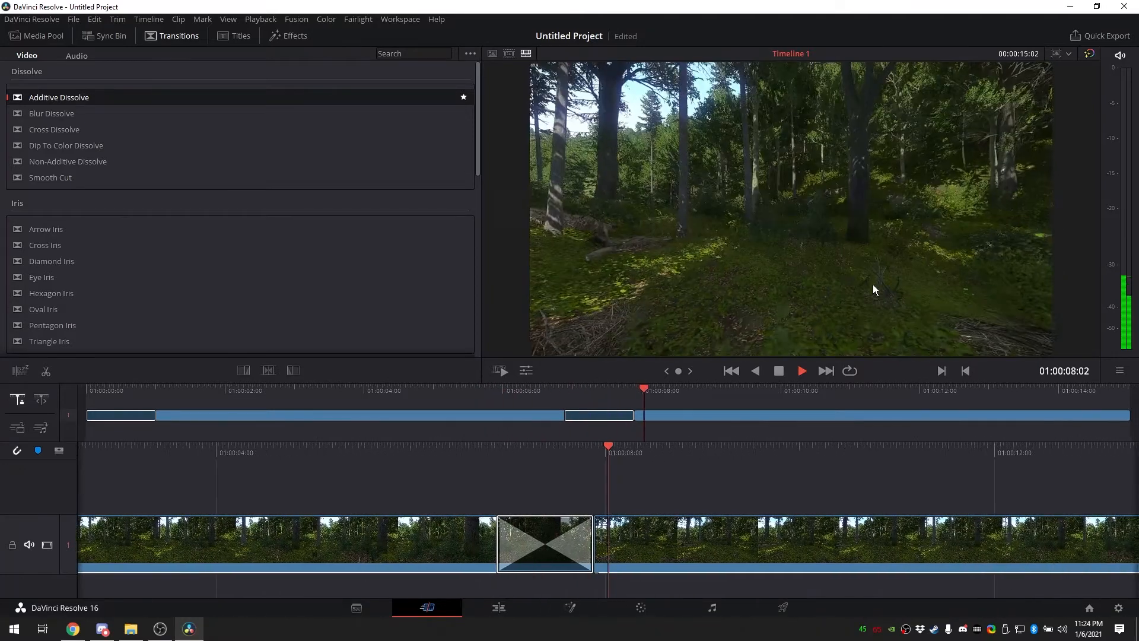
key(space)
Step: Add Additive Dissolve transitions to both ends of the second clip and play the timeline across the cut
click(765, 415)
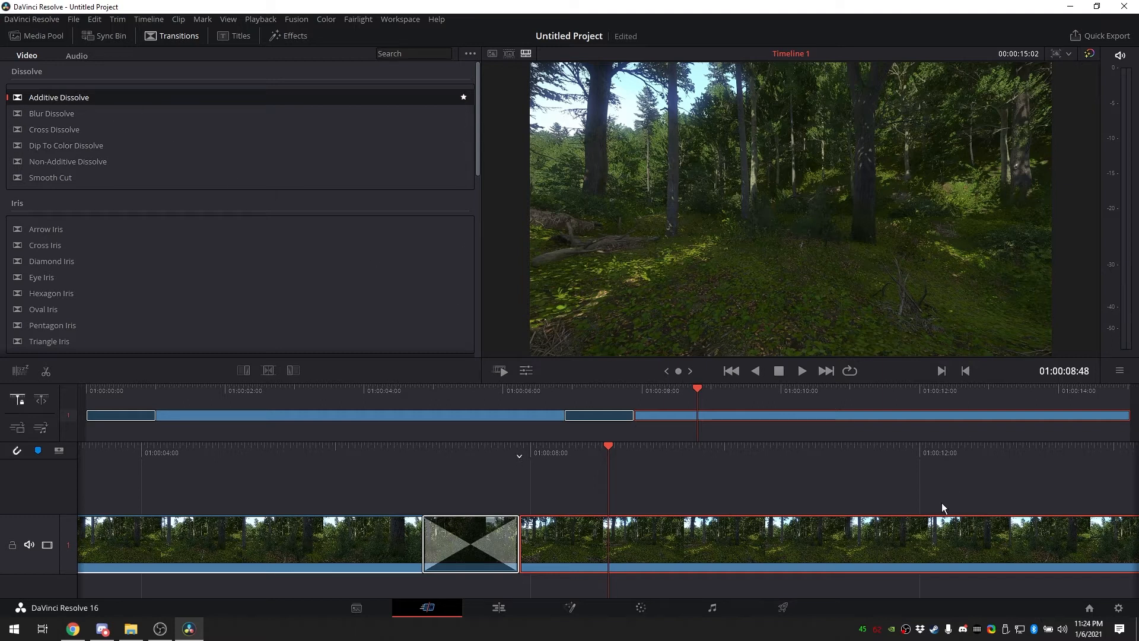
click(293, 370)
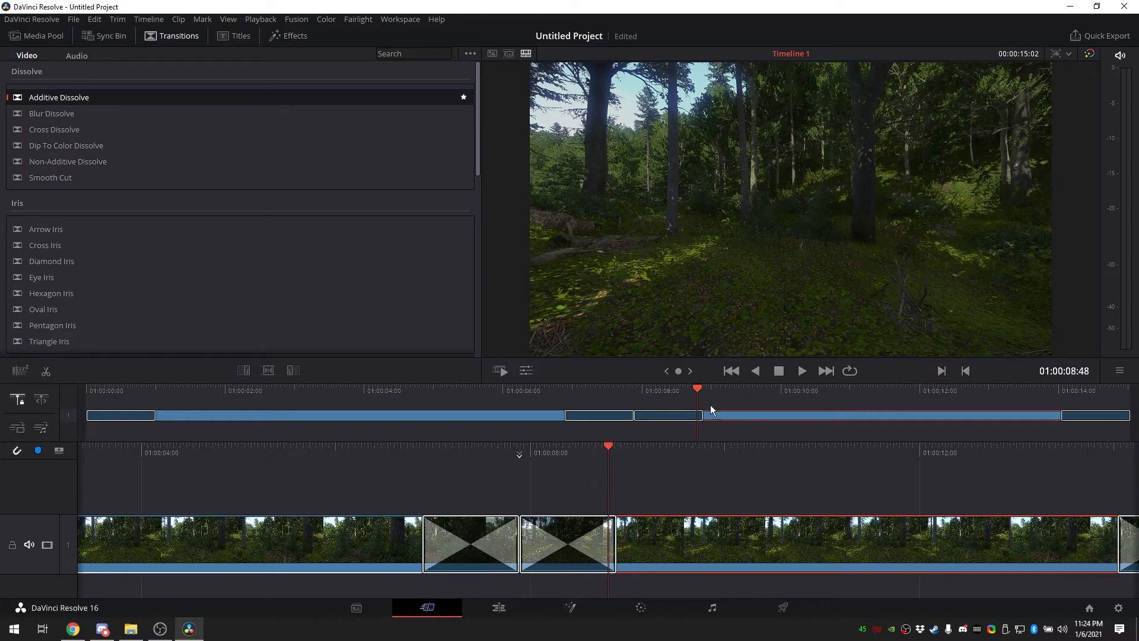
drag(698, 390, 535, 393)
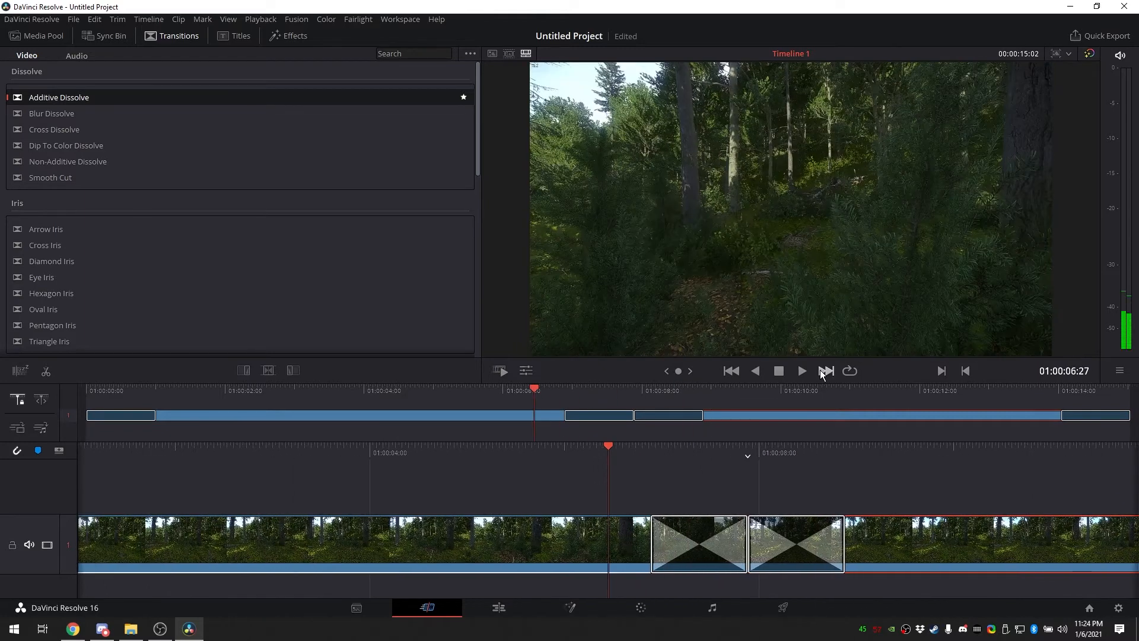
click(794, 371)
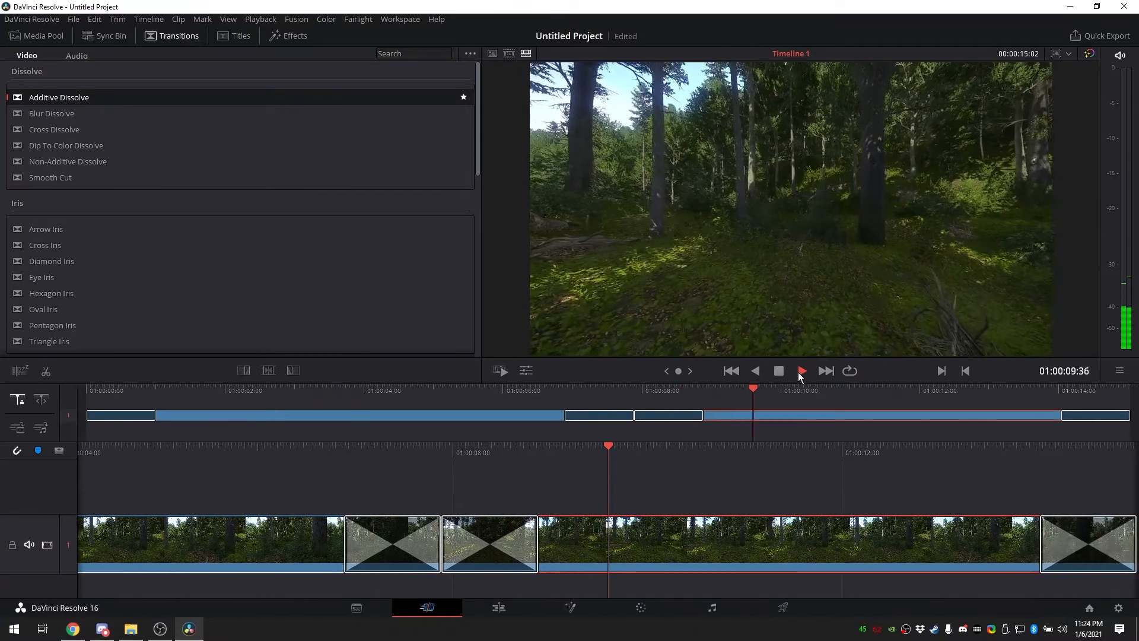
click(799, 372)
Step: Select the dissolve at the start of the second clip and play through it from the cut
click(658, 416)
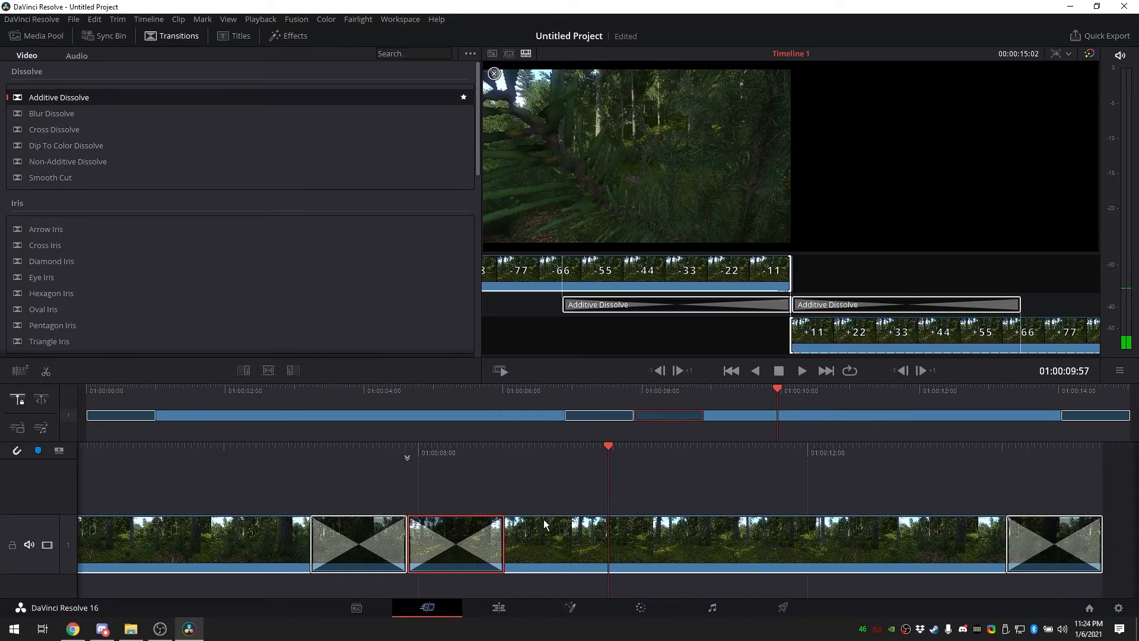
drag(778, 392, 634, 407)
click(800, 368)
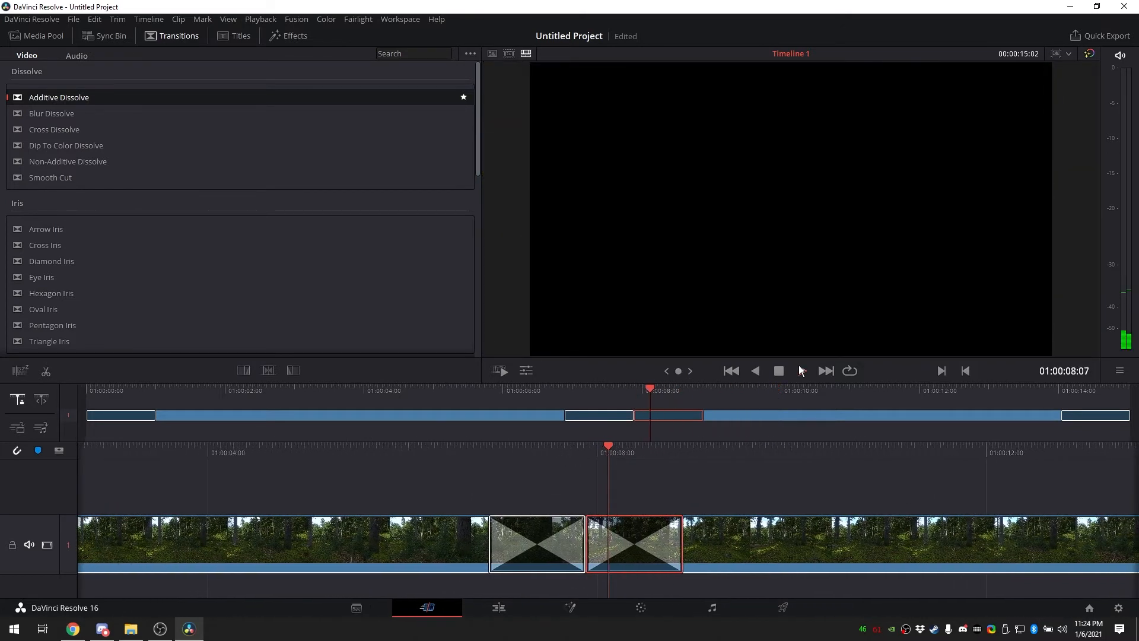
click(778, 370)
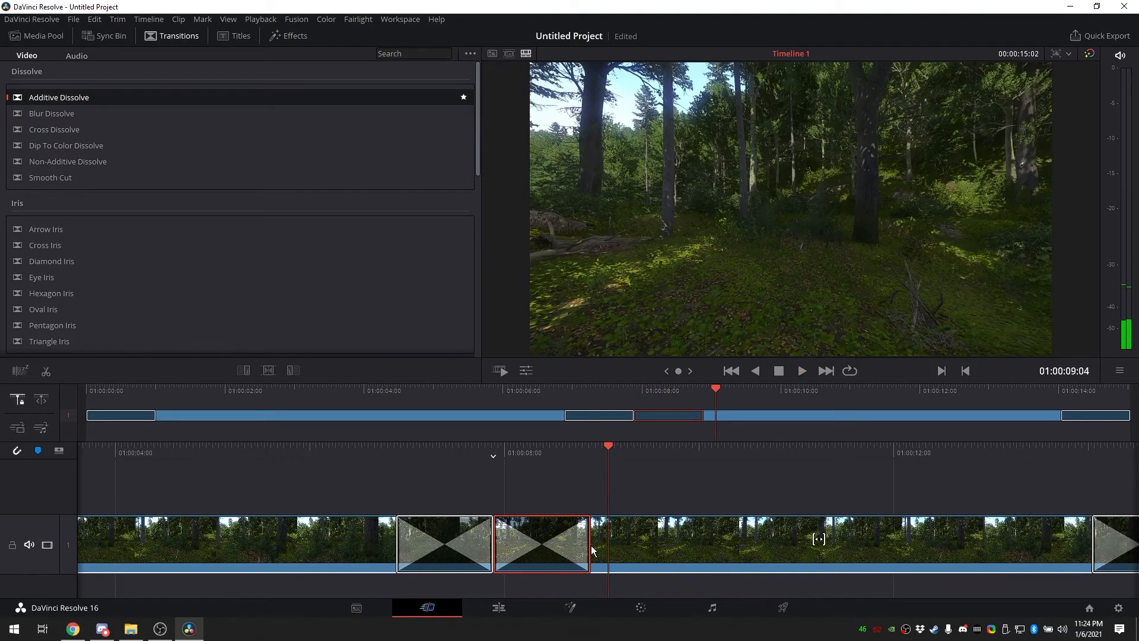
Step: Lengthen the second clip's opening dissolve to about 2 seconds and play across the cut
drag(589, 543, 691, 551)
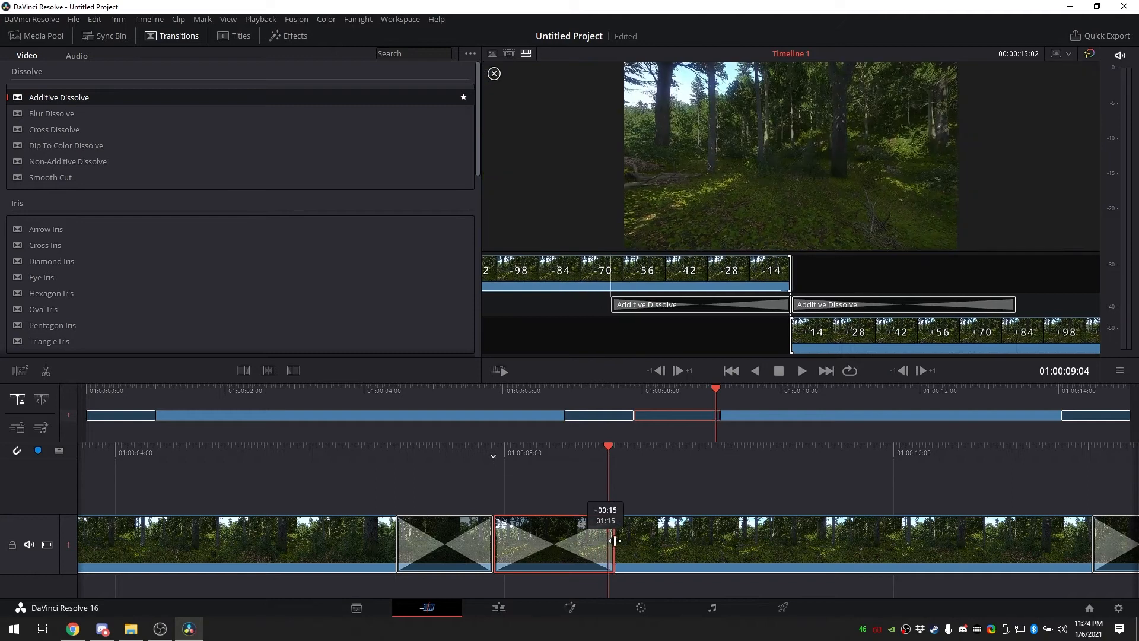
drag(609, 450, 843, 436)
click(801, 372)
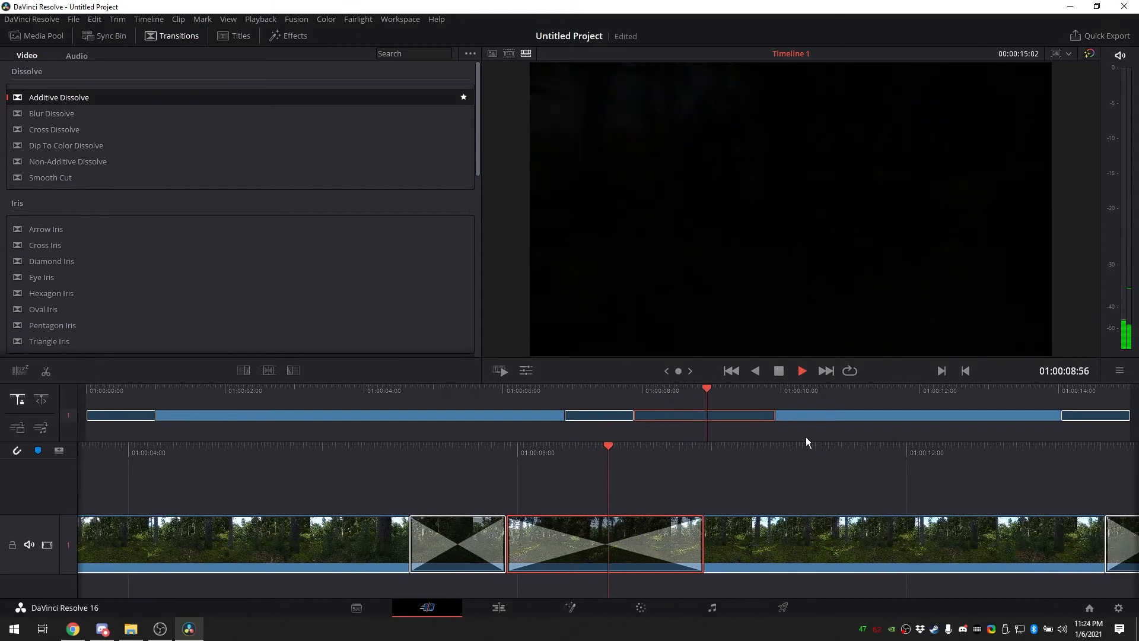
key(space)
click(753, 485)
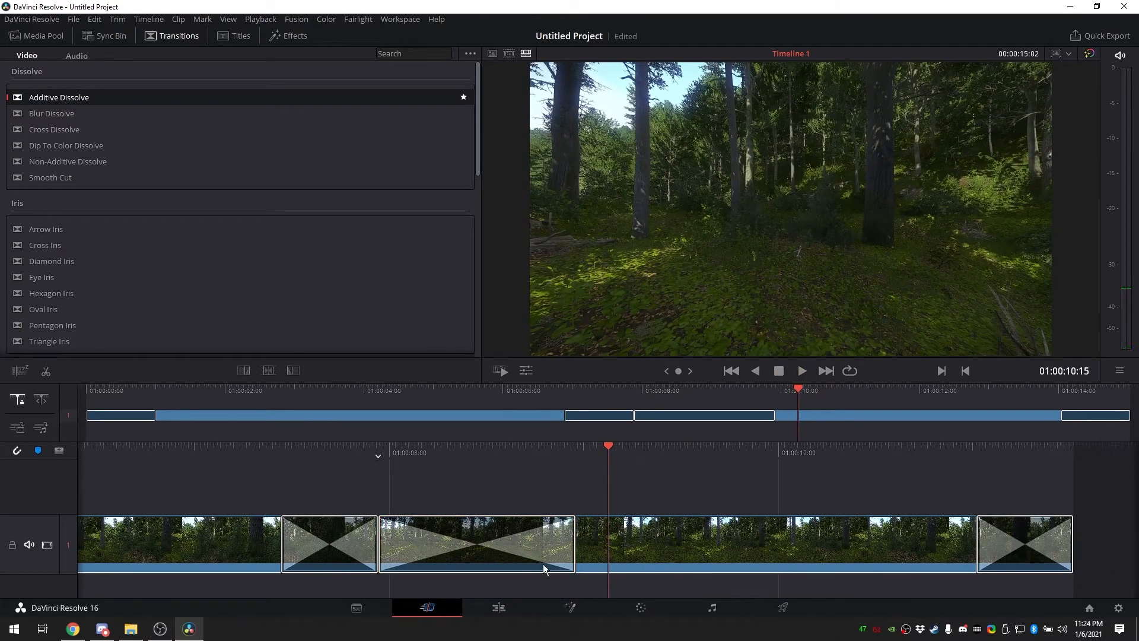
Step: Extend the second clip's opening dissolve to about 4.4 seconds and play through it from before the cut
drag(571, 539, 805, 538)
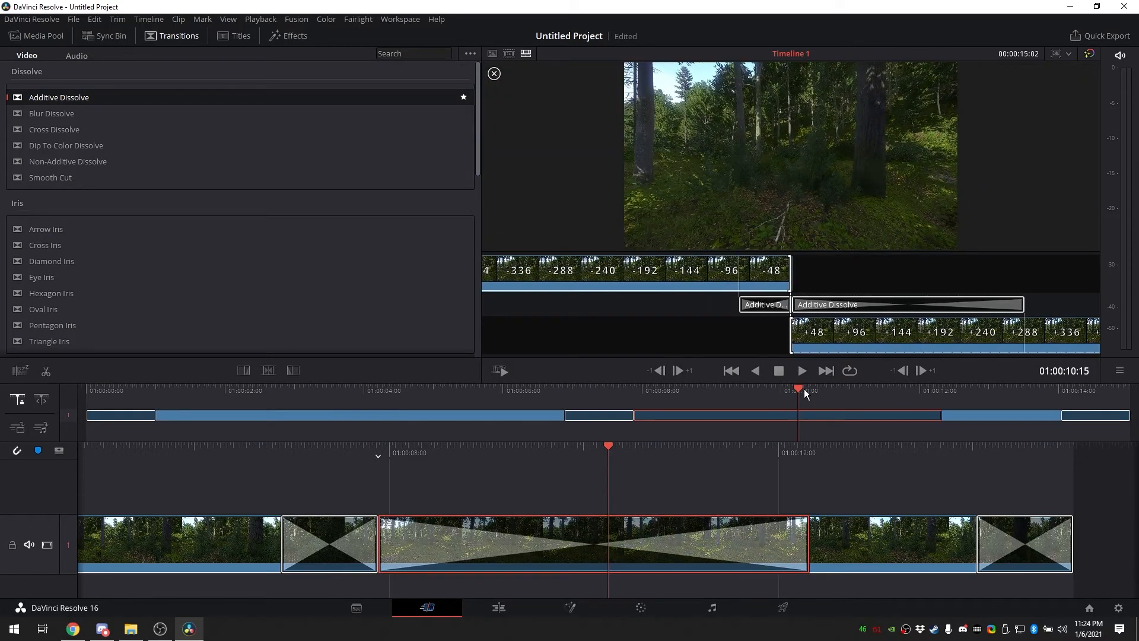
drag(797, 389, 615, 390)
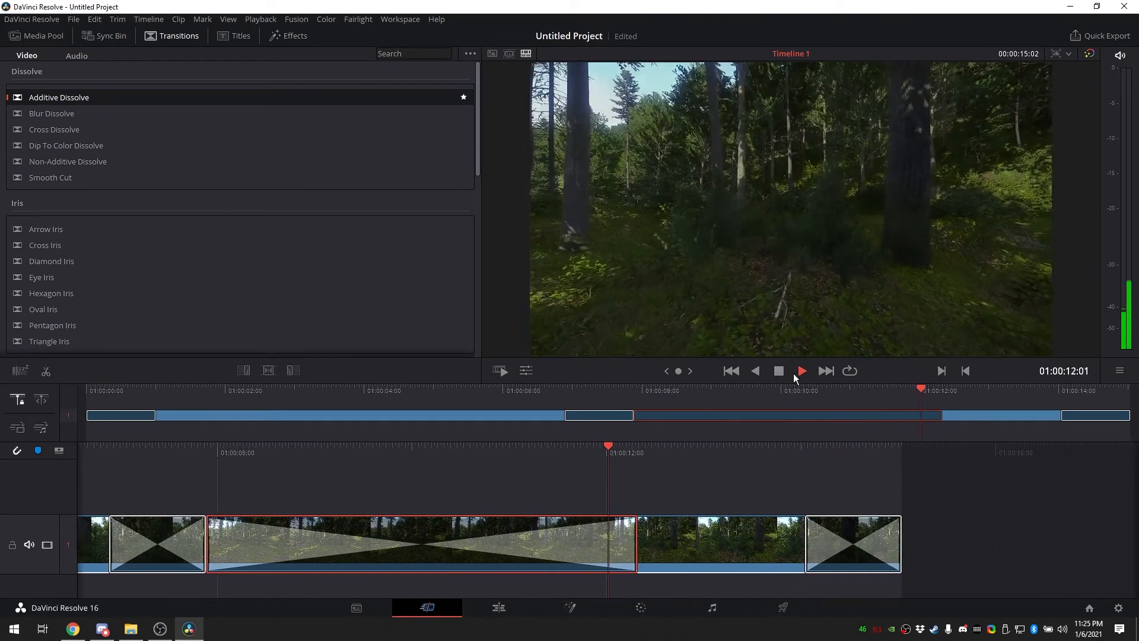
click(778, 371)
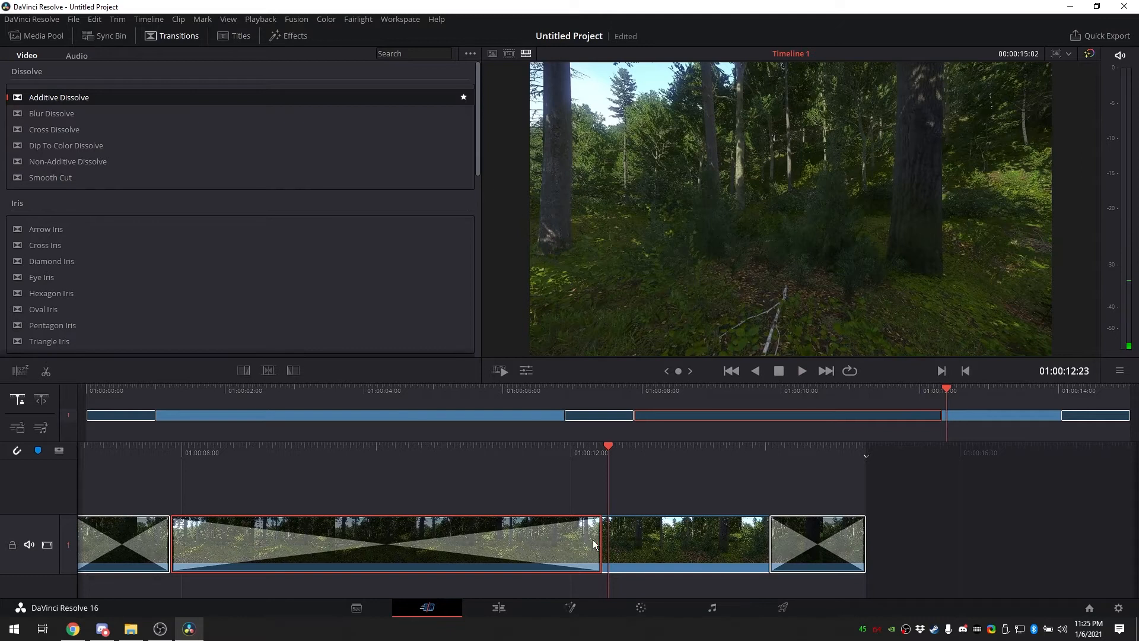
Step: Shorten the second clip's opening dissolve to about 3.5 seconds, and review it by playing and scrubbing through it
drag(601, 543, 520, 544)
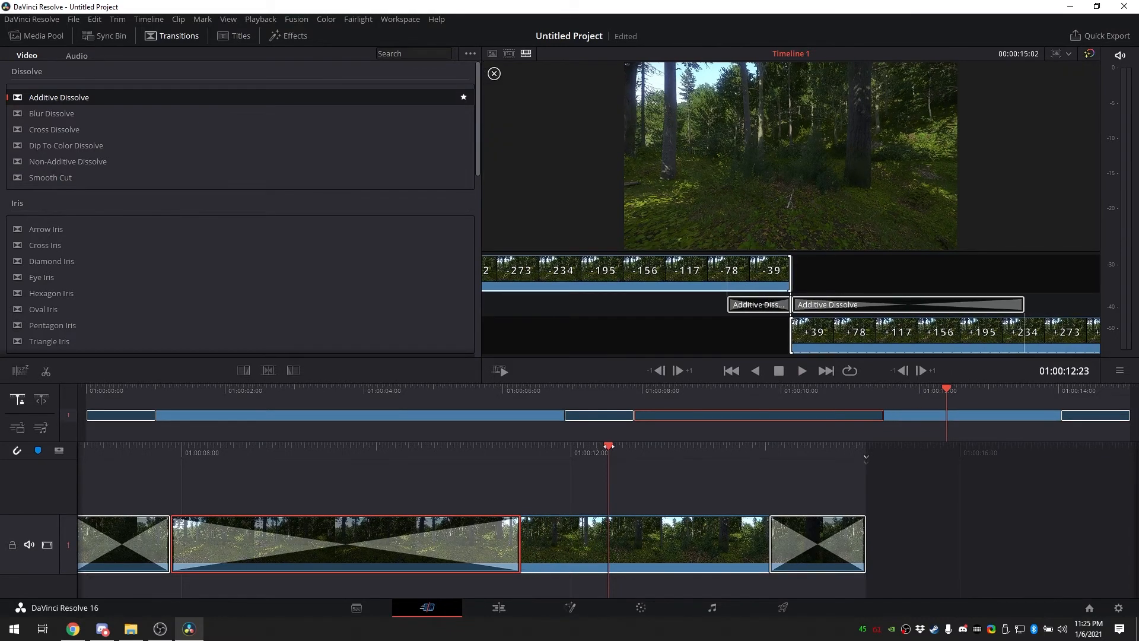
drag(608, 446, 932, 456)
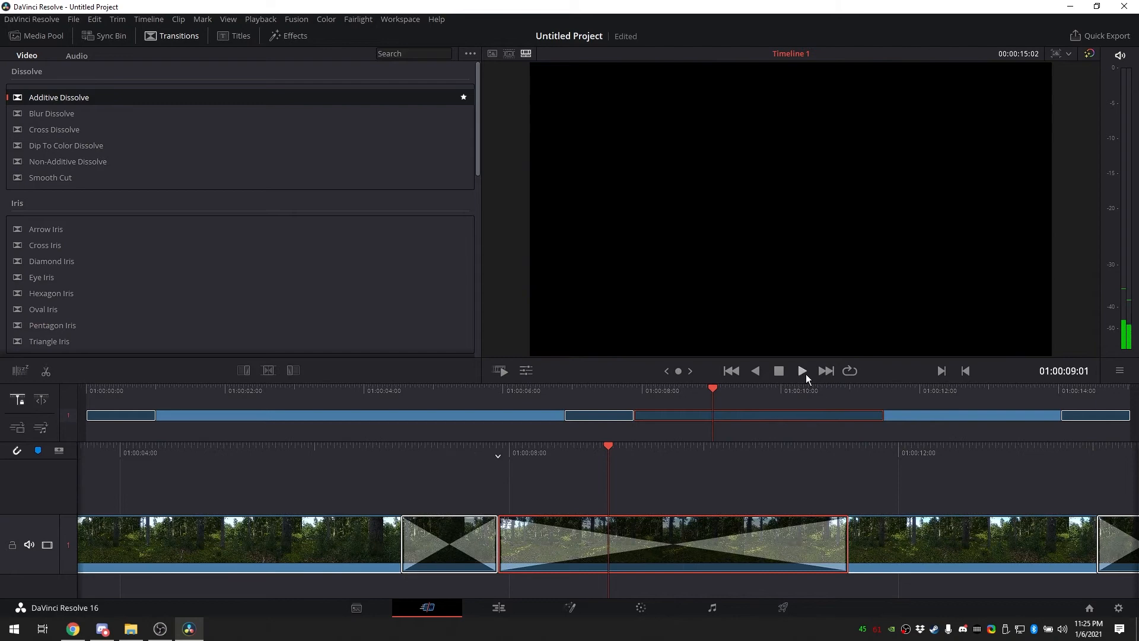
click(803, 372)
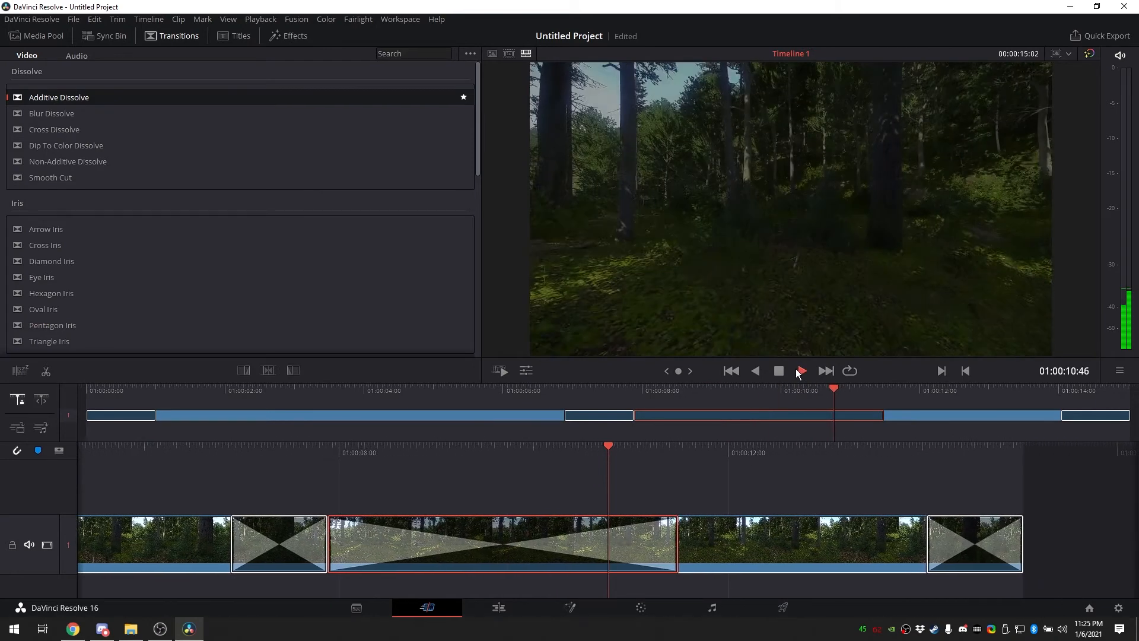
key(space)
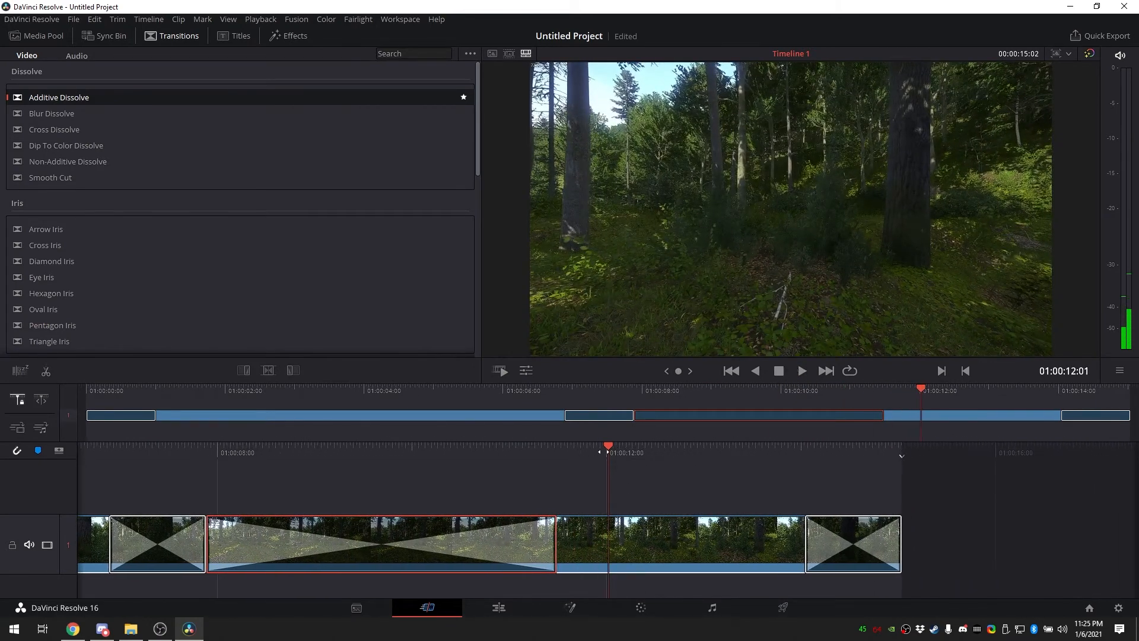
drag(610, 444, 962, 416)
click(809, 371)
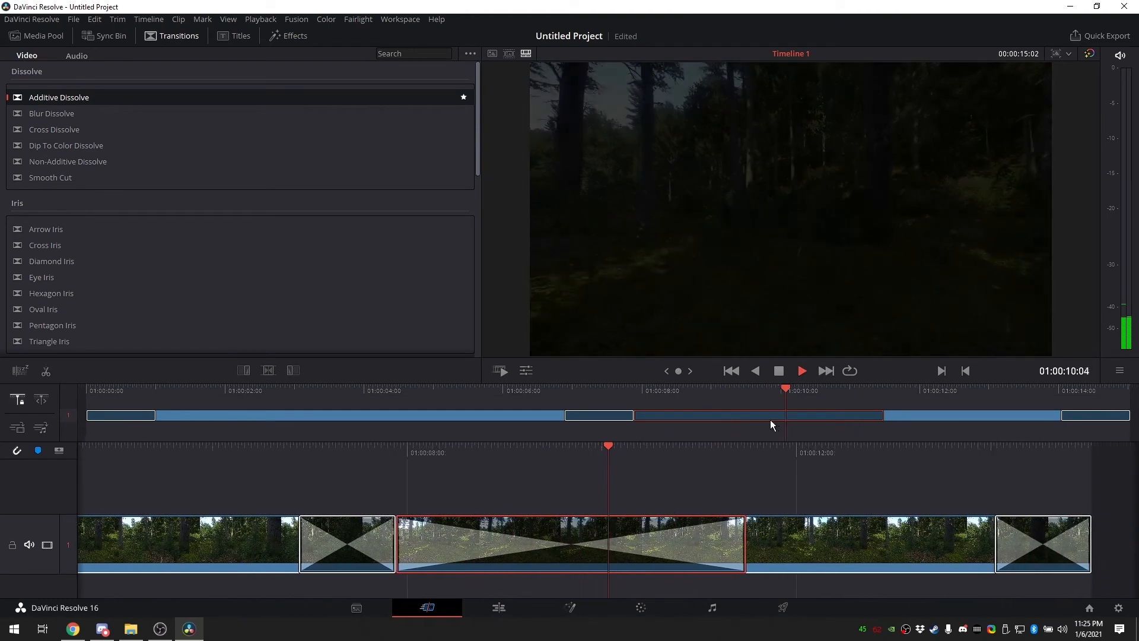
click(781, 374)
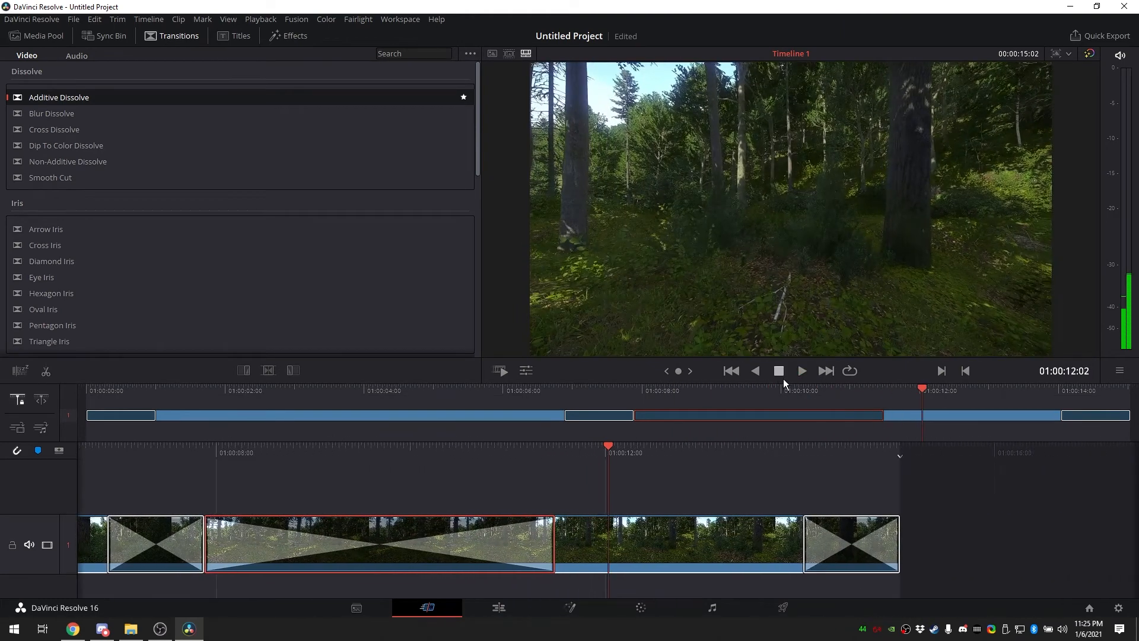
drag(915, 389, 971, 381)
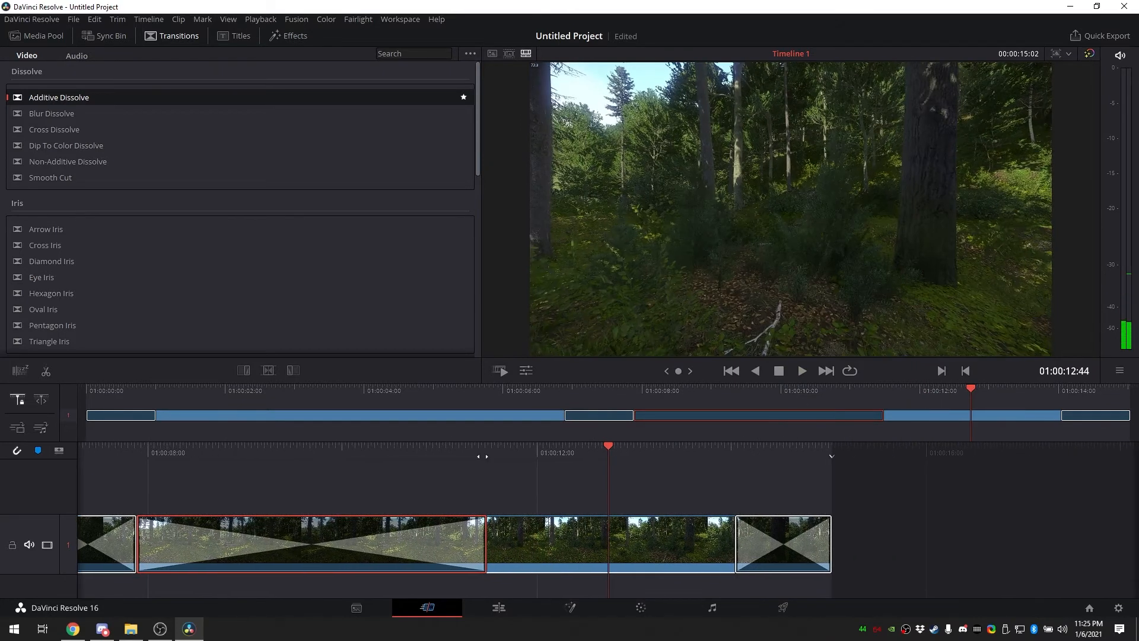
drag(611, 449, 945, 448)
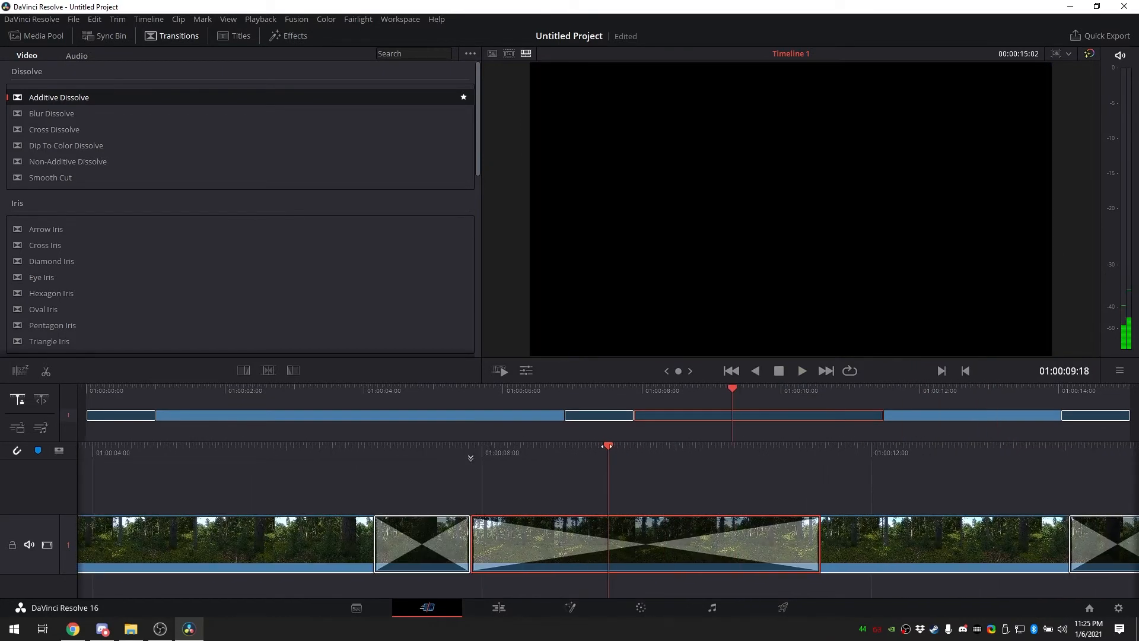
Step: Lengthen the dissolve at the end of the first clip to about 2.75 seconds and play through it
drag(605, 446, 851, 441)
click(621, 555)
drag(609, 540, 436, 537)
drag(609, 447, 814, 442)
click(801, 371)
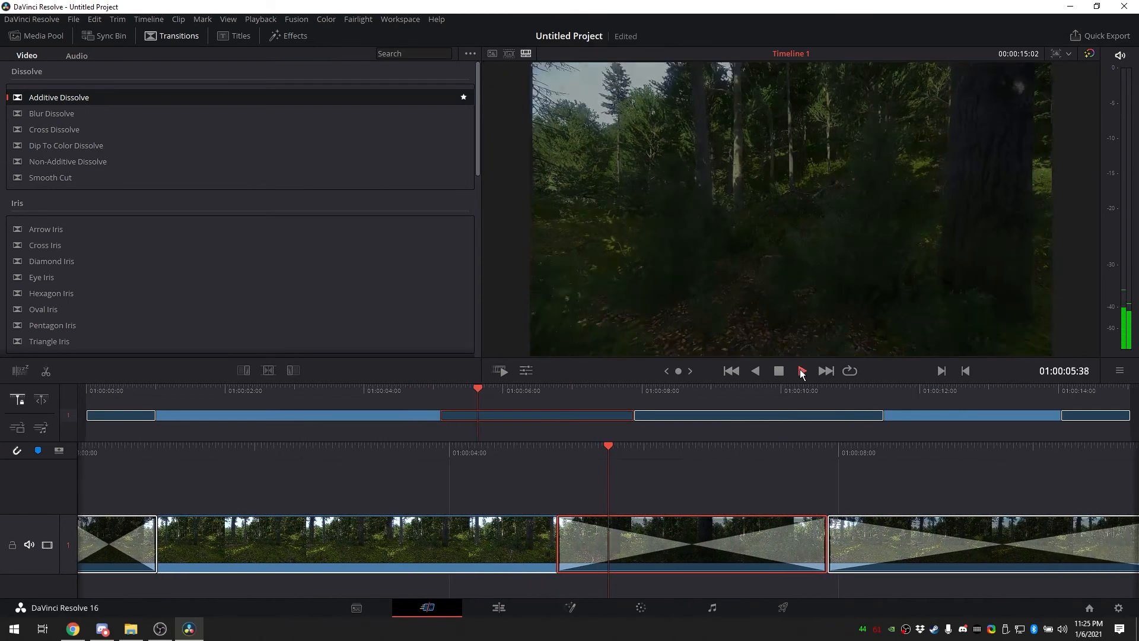
key(space)
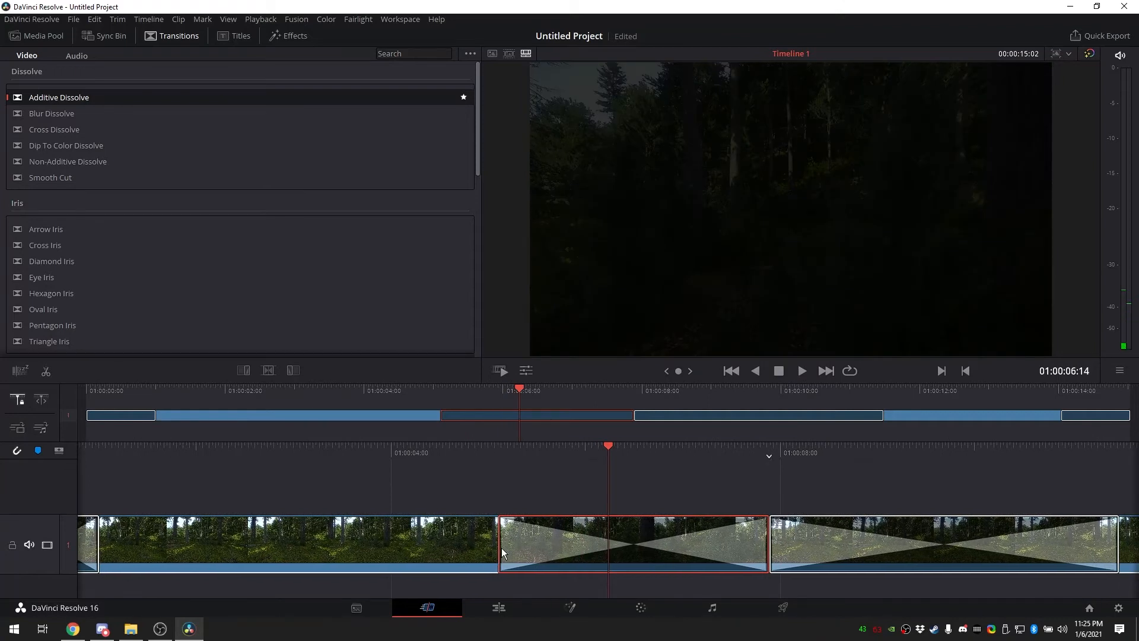
Step: Extend the first clip's closing dissolve to about 4.5 seconds and play through its beginning
drag(499, 541, 327, 540)
drag(613, 442, 961, 404)
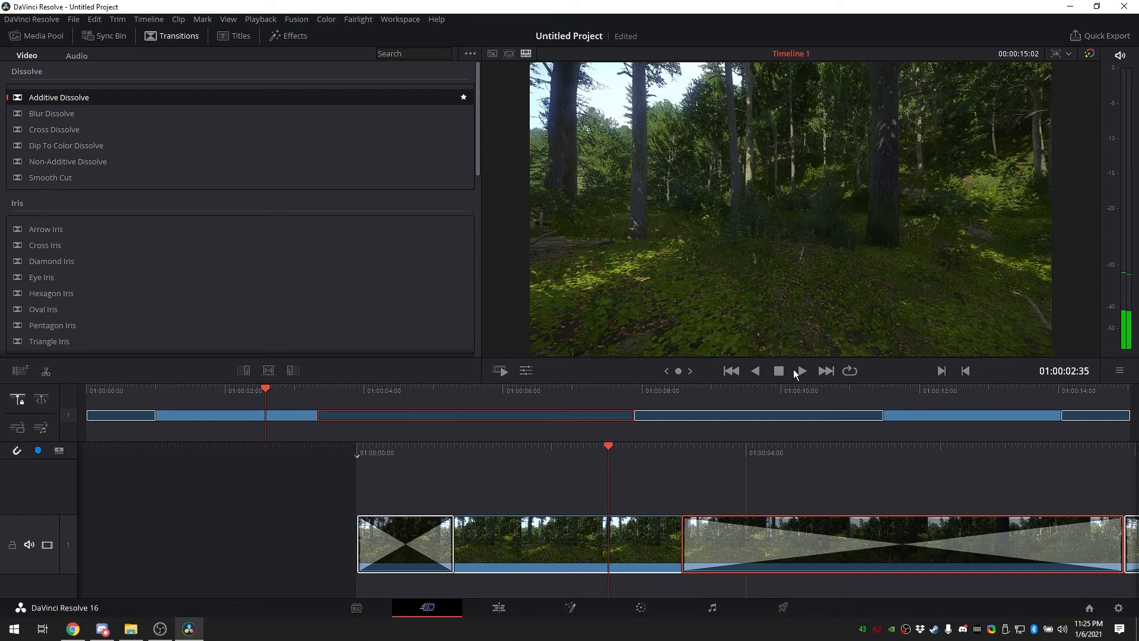
click(797, 371)
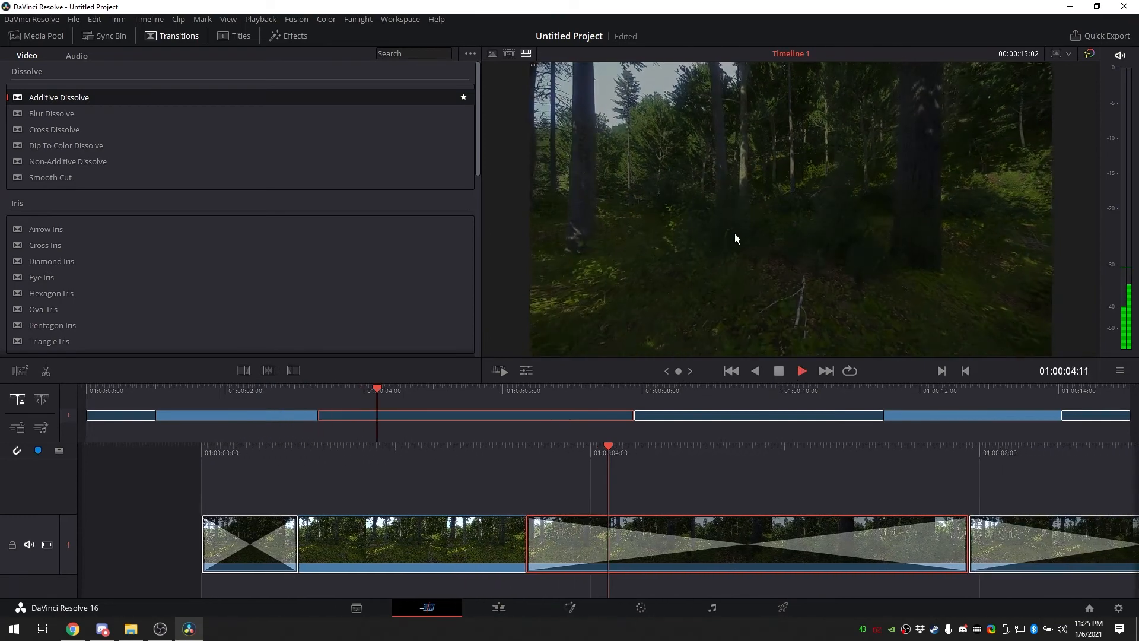
click(779, 370)
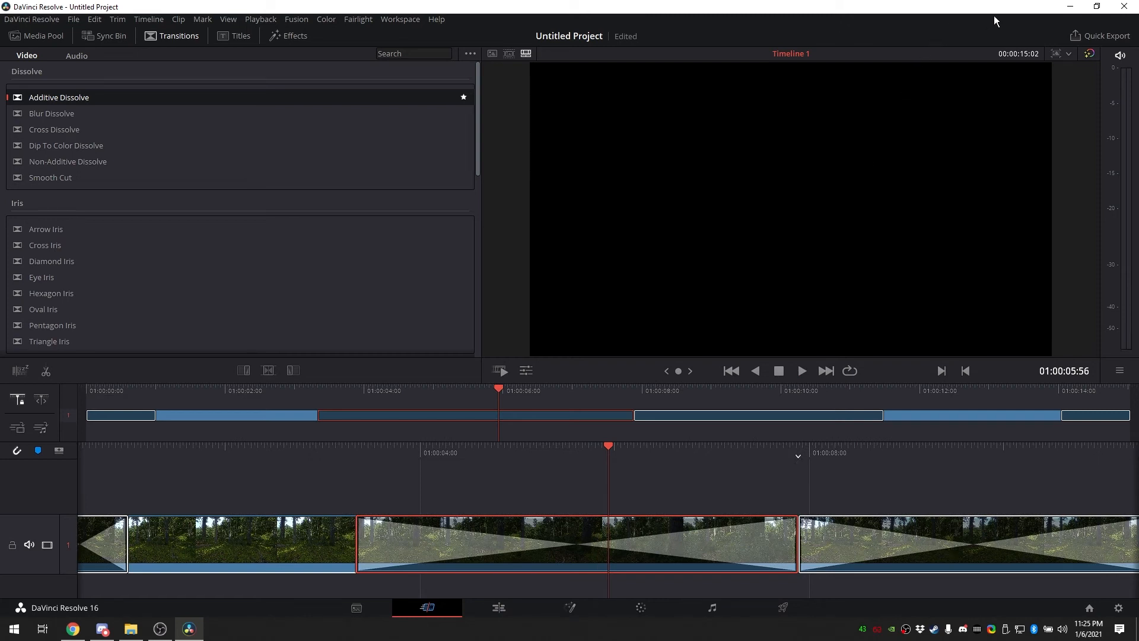
Step: Look through the H.264, YouTube and Vimeo presets in Quick Export and close it without exporting
click(1096, 38)
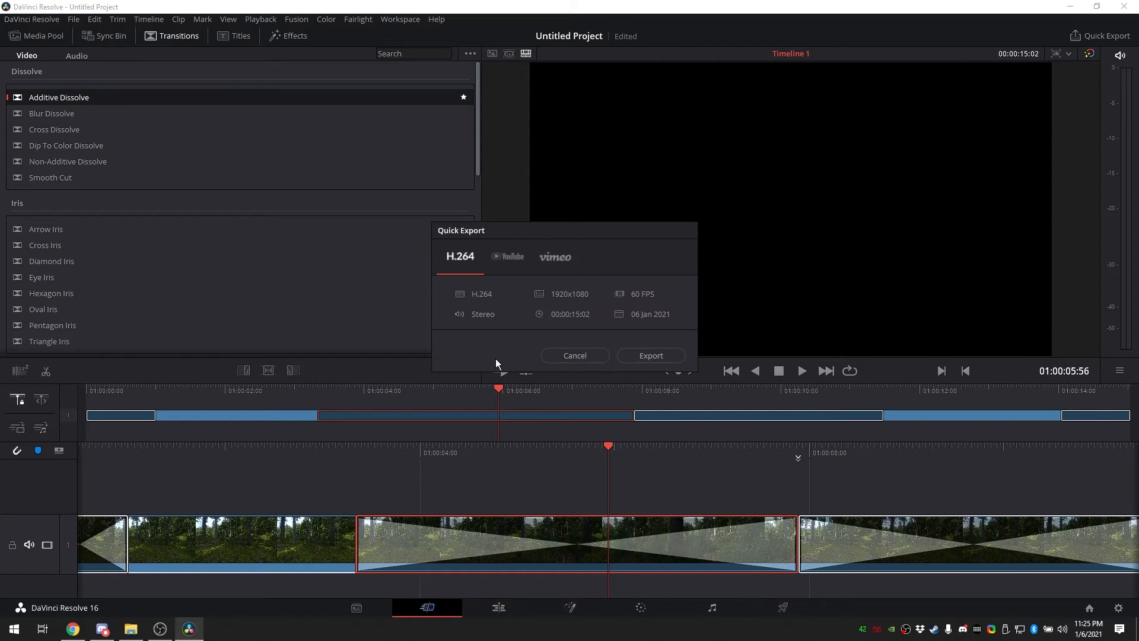
click(508, 260)
click(545, 256)
click(575, 358)
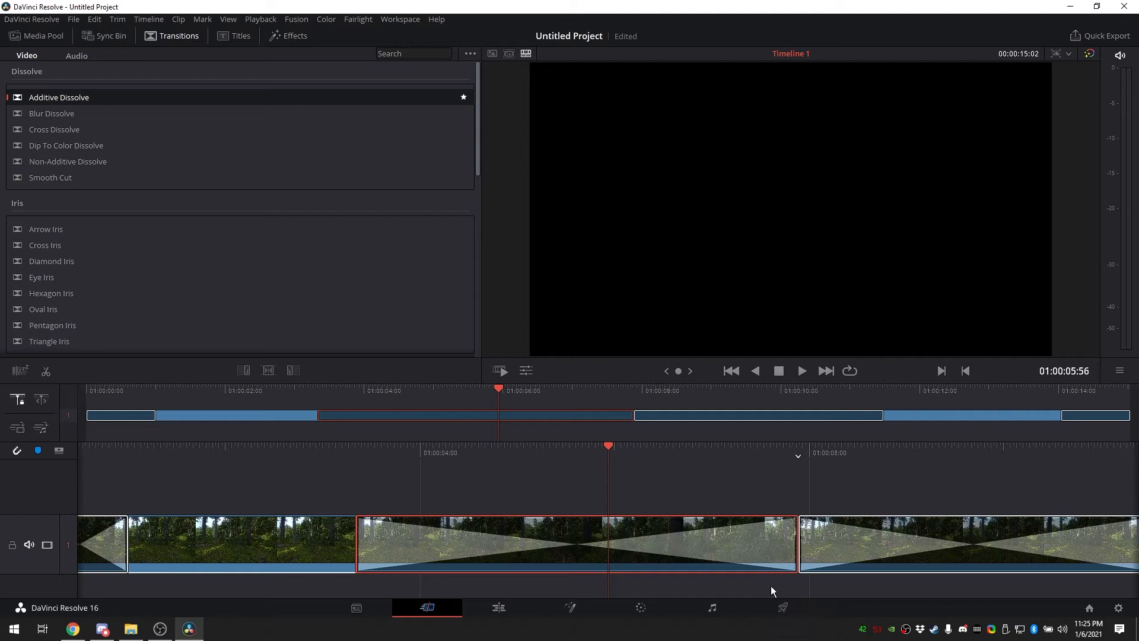
Step: Open the Deliver page and set the render filename to Calm Nature
click(790, 608)
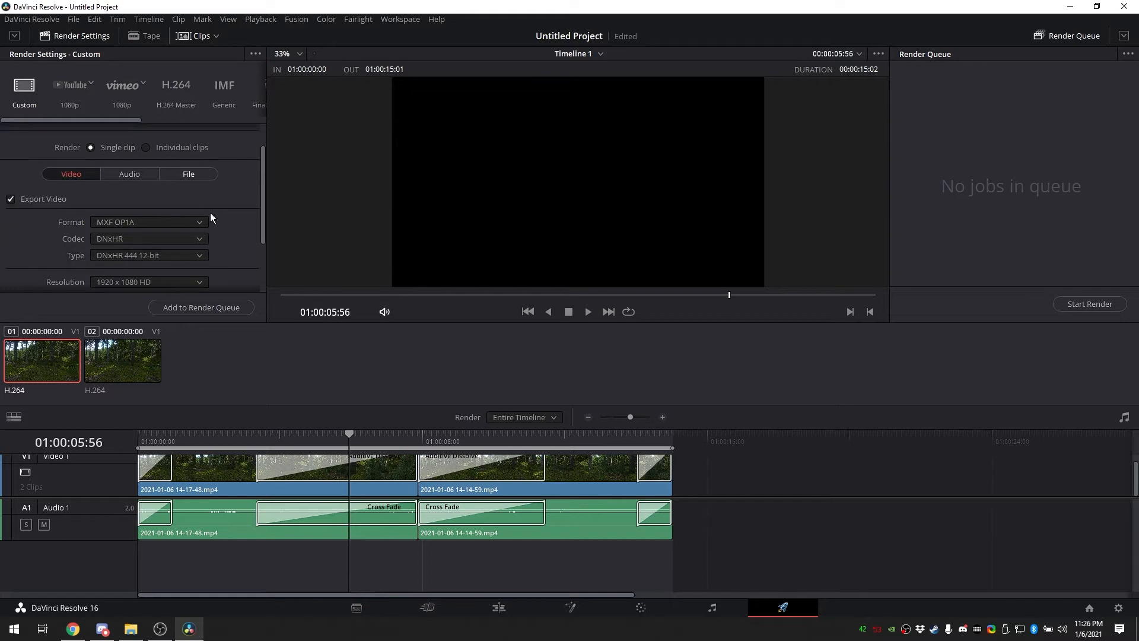
mouse_move(105, 119)
mouse_down()
mouse_move(241, 114)
mouse_move(106, 126)
mouse_up()
scroll(198, 194, down, 1)
scroll(204, 211, up, 1)
scroll(187, 186, down, 1)
scroll(188, 186, up, 1)
double_click(115, 135)
key(BackSpace)
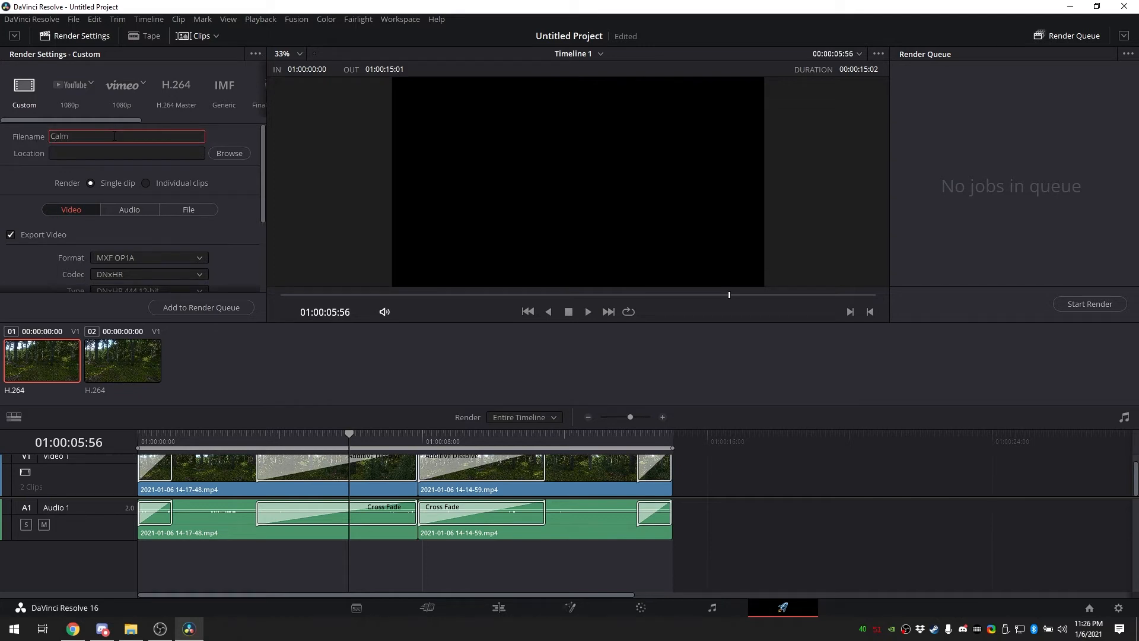
Step: Check the audio export settings and set the video render format to QuickTime
scroll(155, 213, down, 1)
scroll(154, 211, down, 1)
scroll(158, 191, up, 1)
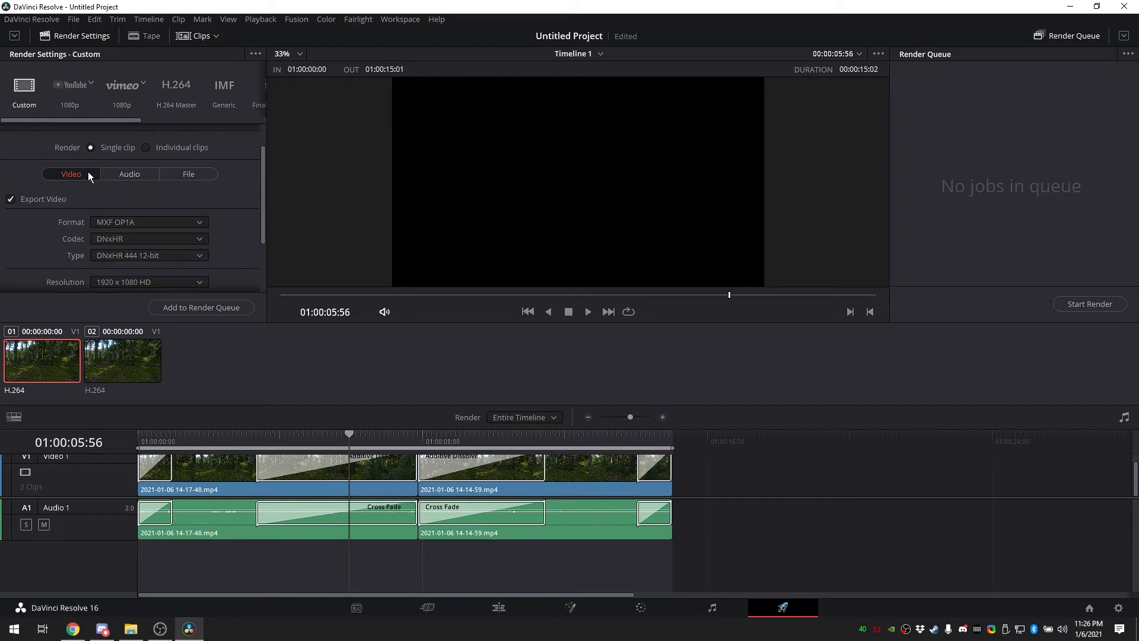
scroll(87, 172, up, 1)
scroll(195, 235, down, 2)
click(122, 139)
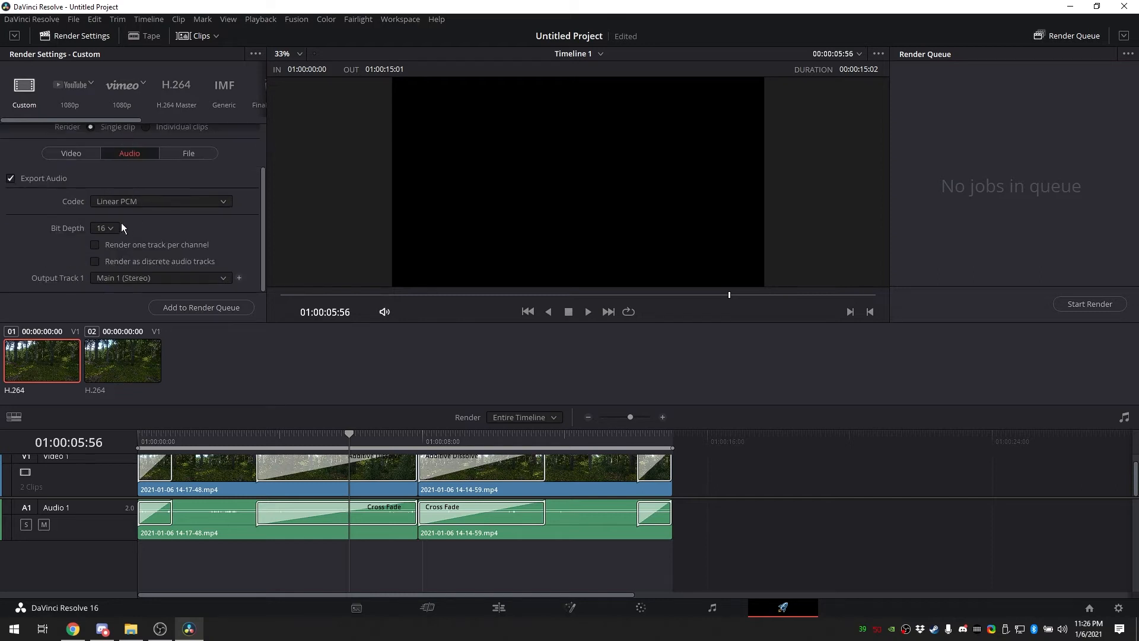
scroll(122, 226, up, 2)
click(87, 206)
scroll(106, 204, down, 2)
click(112, 188)
scroll(134, 225, down, 1)
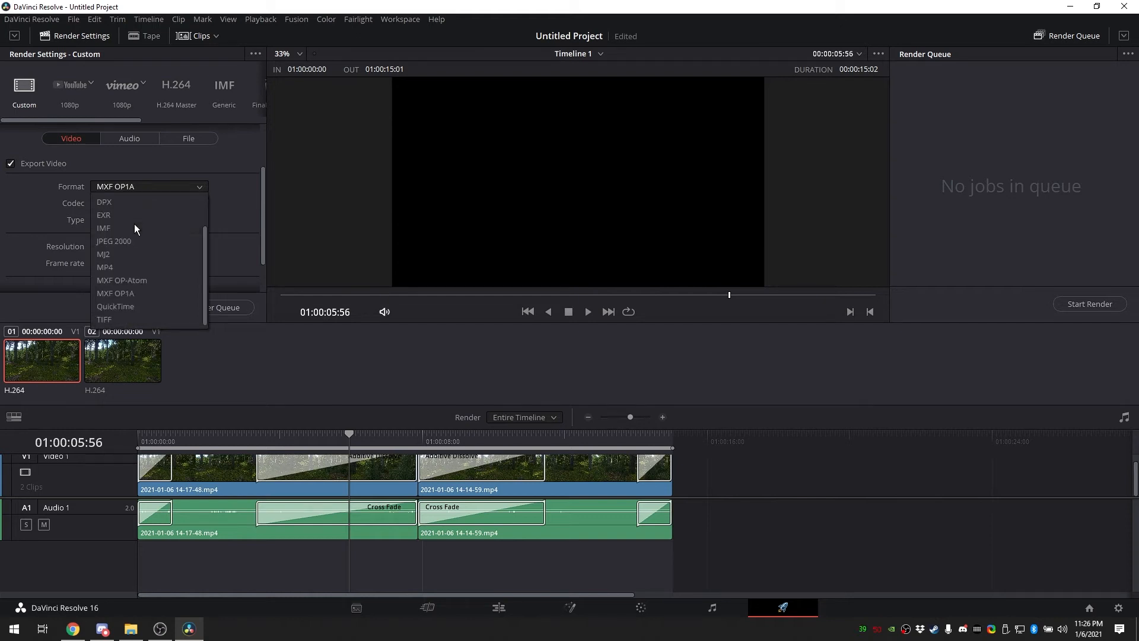
click(135, 306)
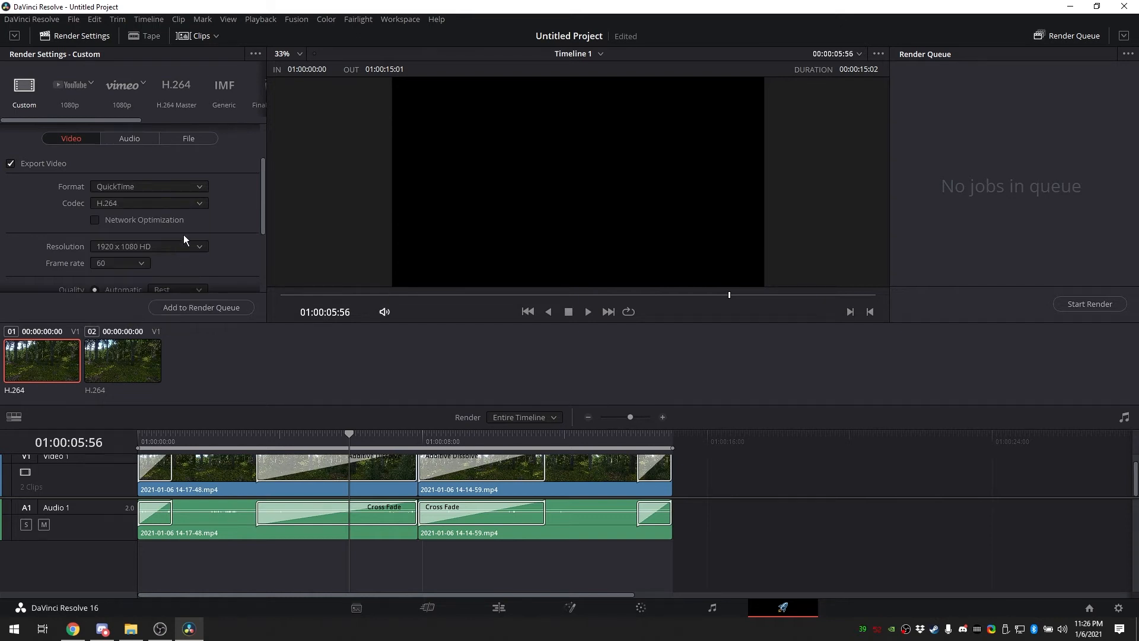
Step: Examine the resolution, frame rate and quality choices for the QuickTime render without changing them
scroll(210, 242, down, 1)
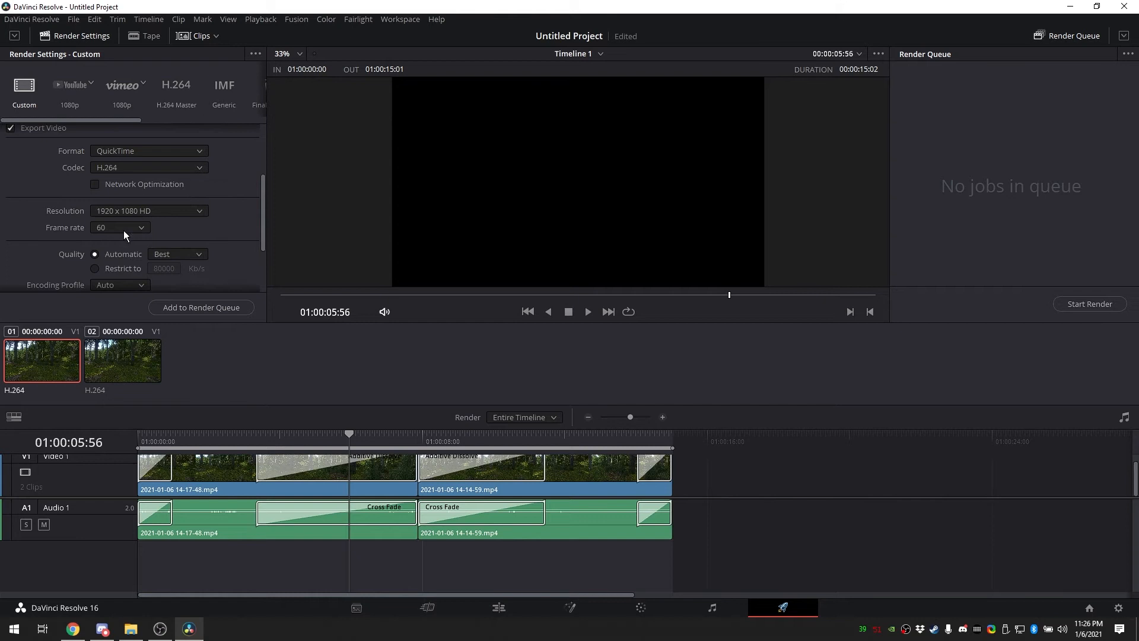
click(148, 211)
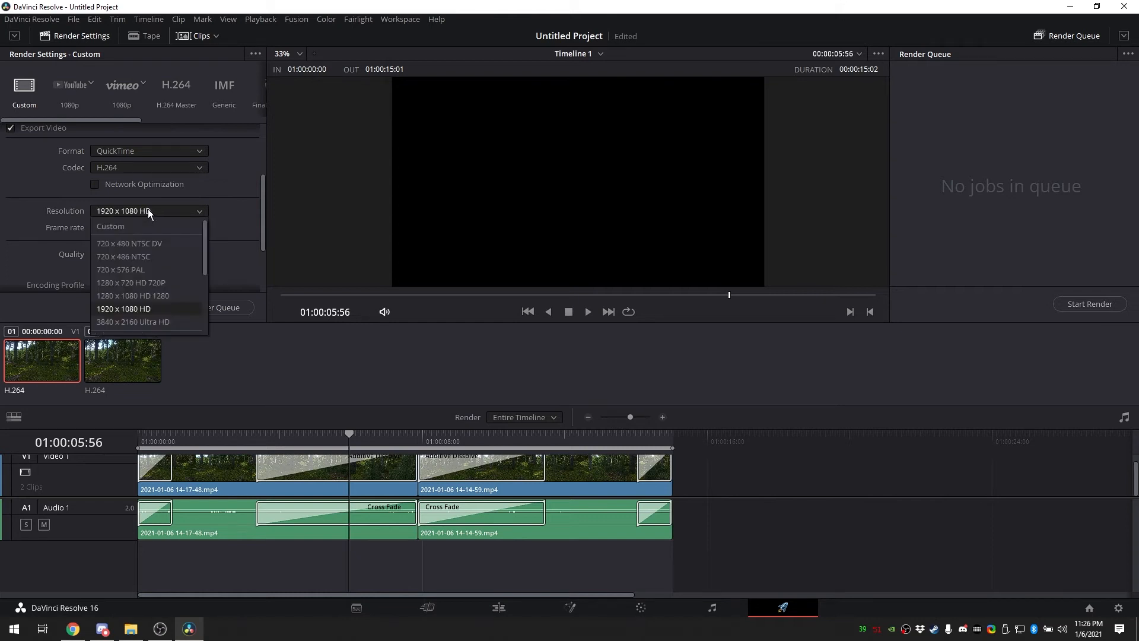
click(148, 210)
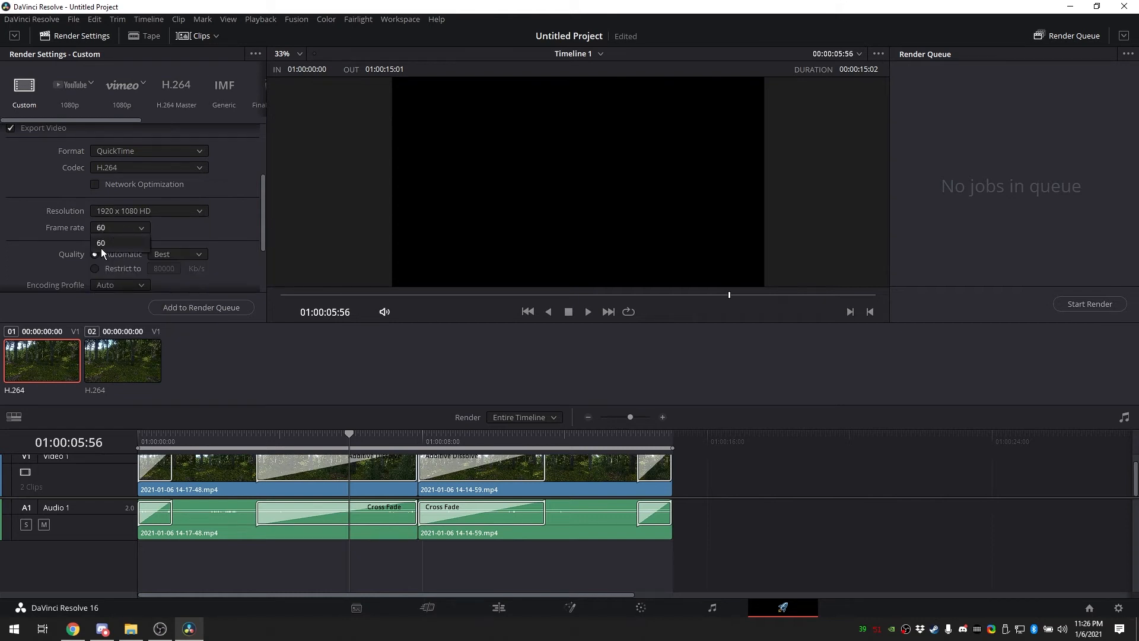
click(169, 241)
scroll(177, 241, down, 1)
click(172, 217)
click(214, 229)
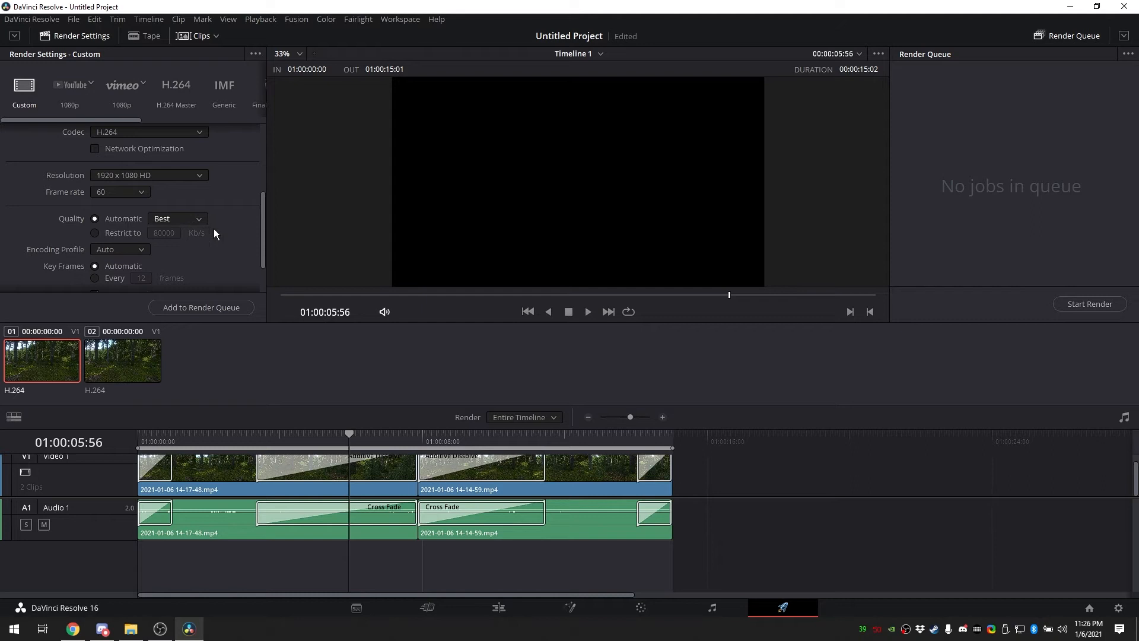
scroll(213, 229, down, 1)
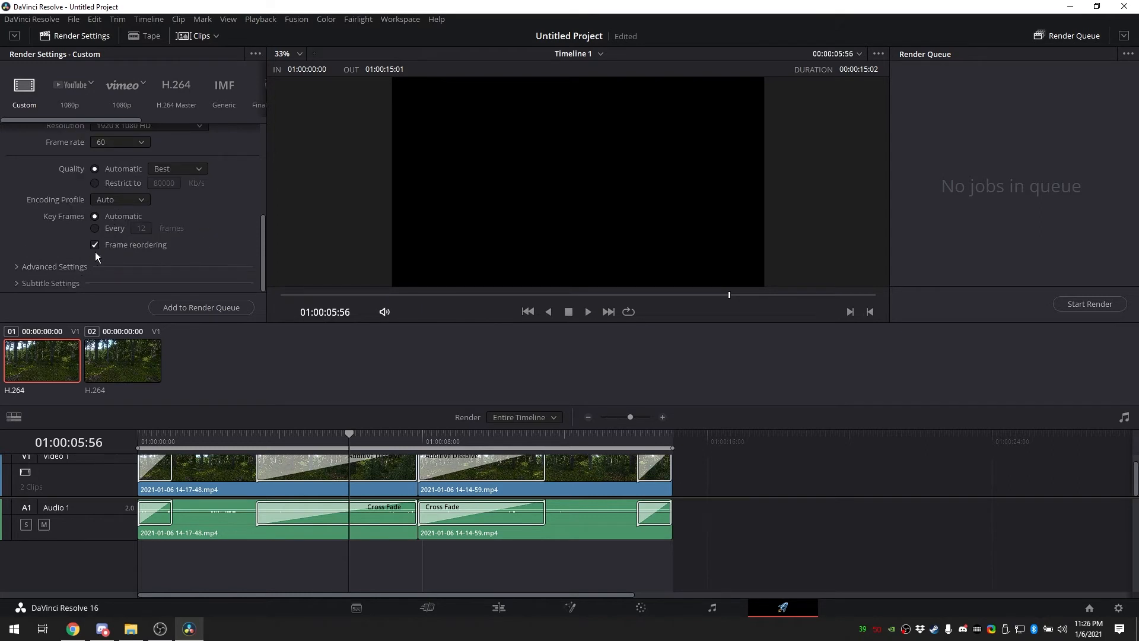
Step: Set the audio bit depth to 32 and add the job to the render queue as Calm Nature.mov in the Videos folder
scroll(136, 202, up, 5)
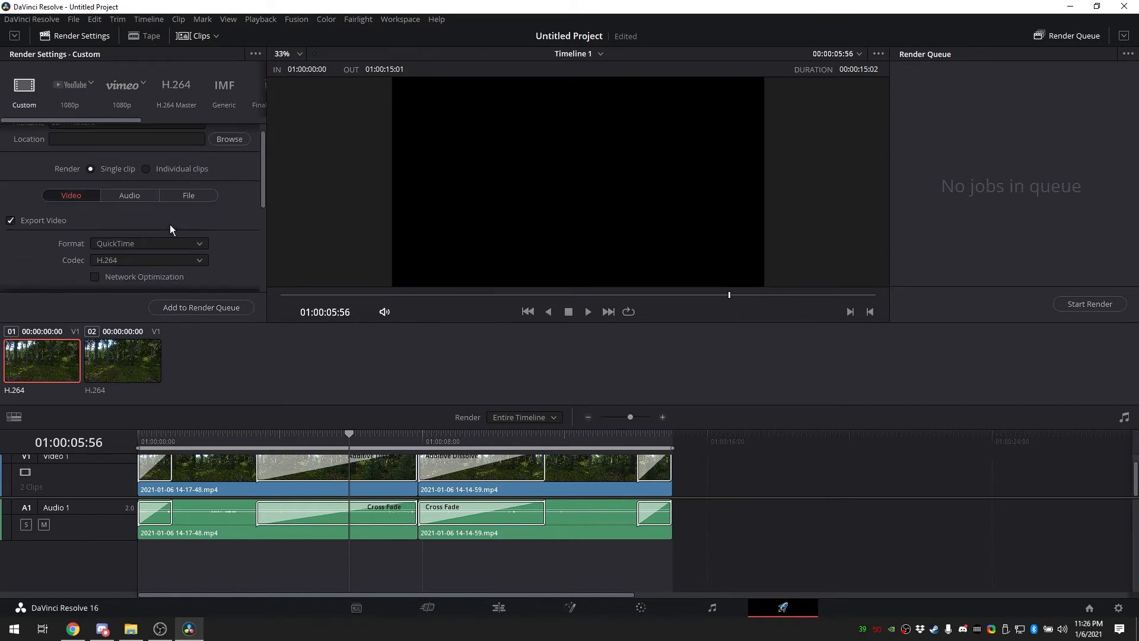
click(120, 207)
scroll(198, 229, down, 1)
click(118, 229)
click(98, 270)
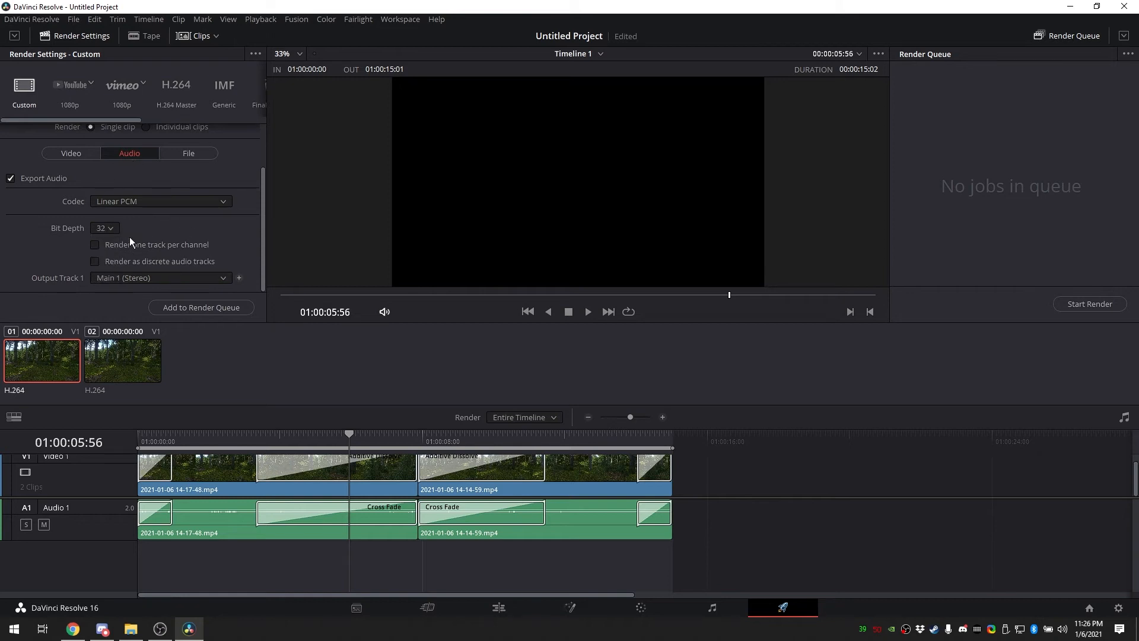
click(166, 305)
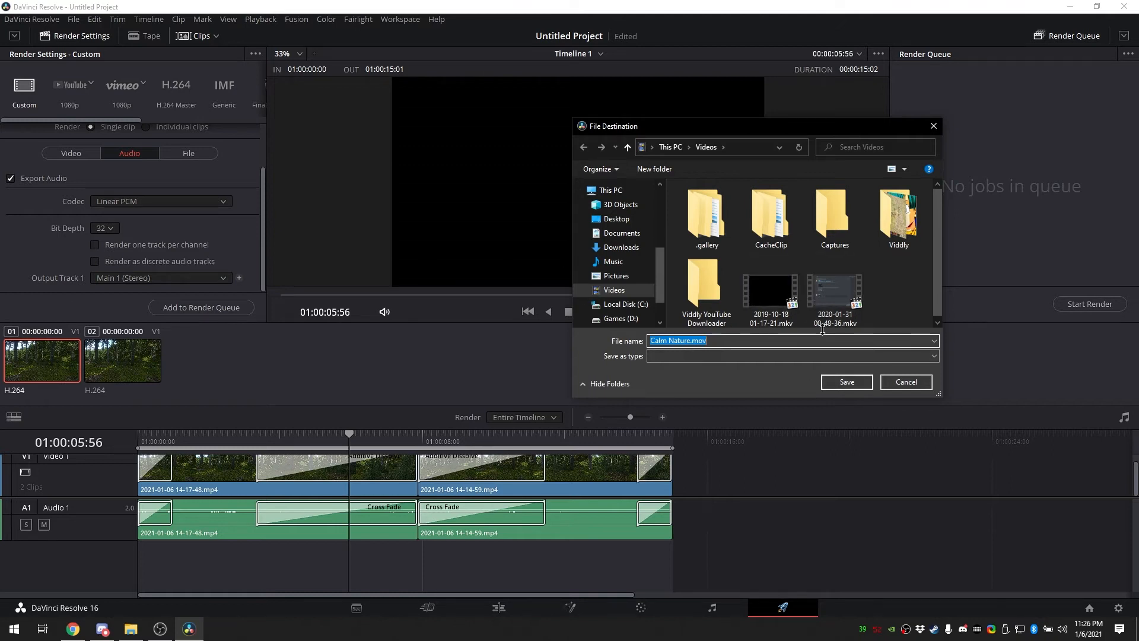
click(839, 383)
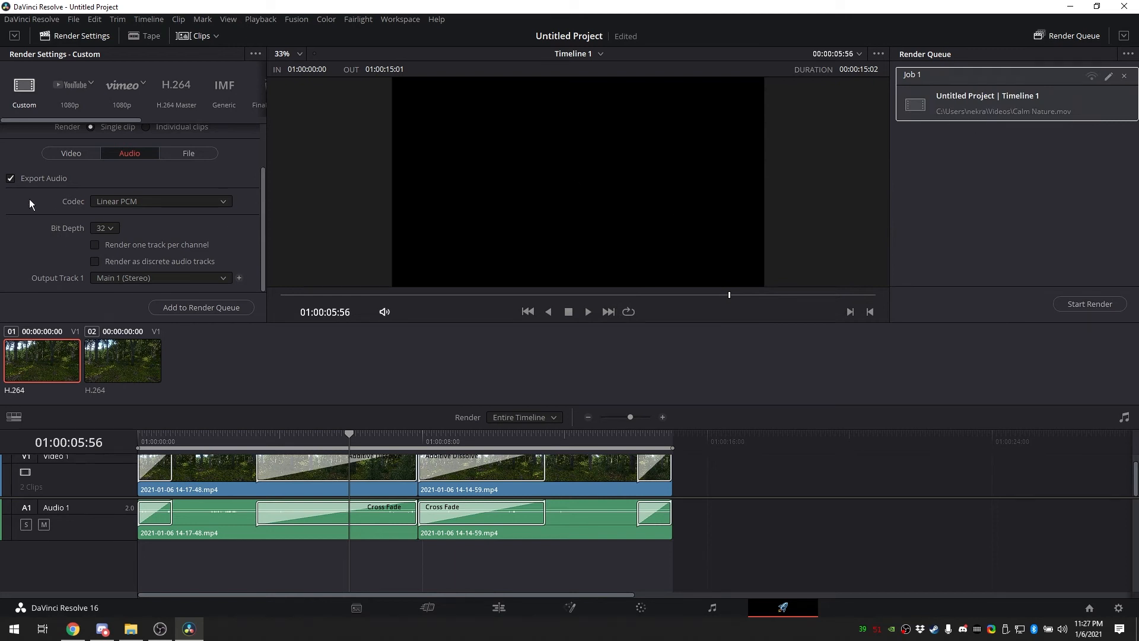
Step: Change the video render format to MP4 and look over its remaining video settings
scroll(37, 201, up, 2)
scroll(133, 217, down, 2)
scroll(133, 217, up, 2)
click(59, 208)
scroll(59, 209, down, 2)
click(135, 187)
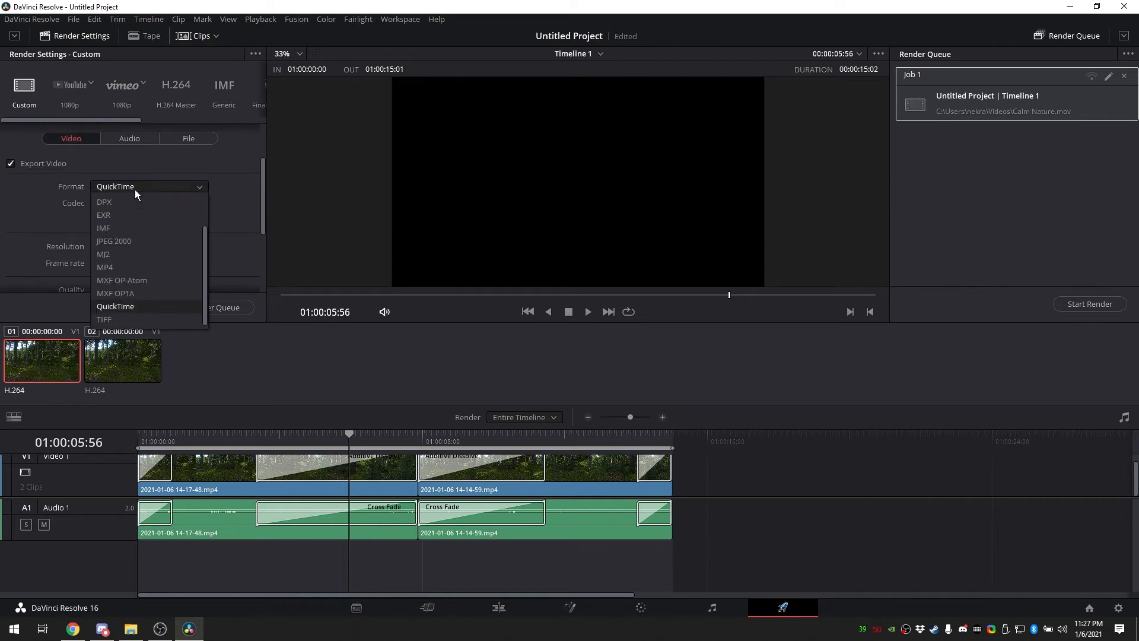
scroll(145, 223, up, 1)
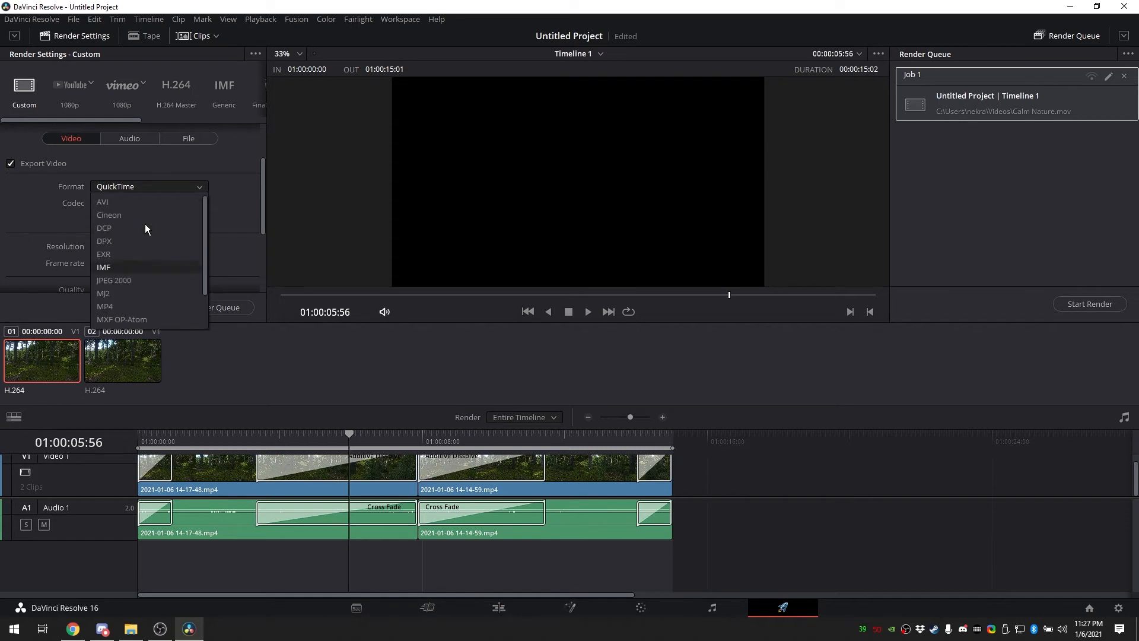
scroll(144, 223, down, 1)
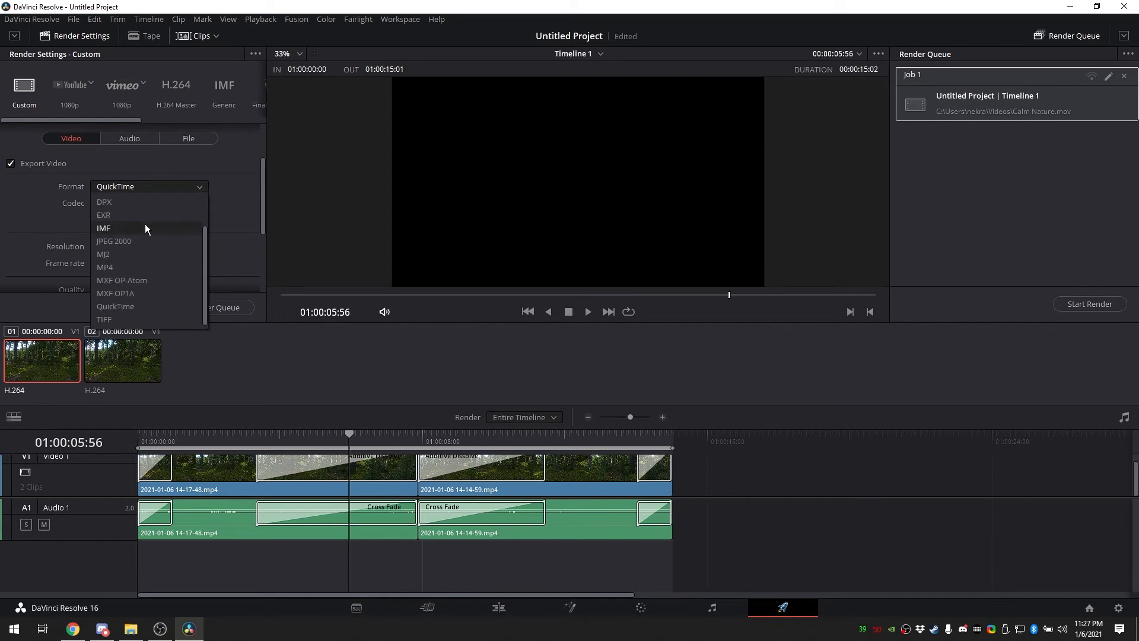
click(137, 267)
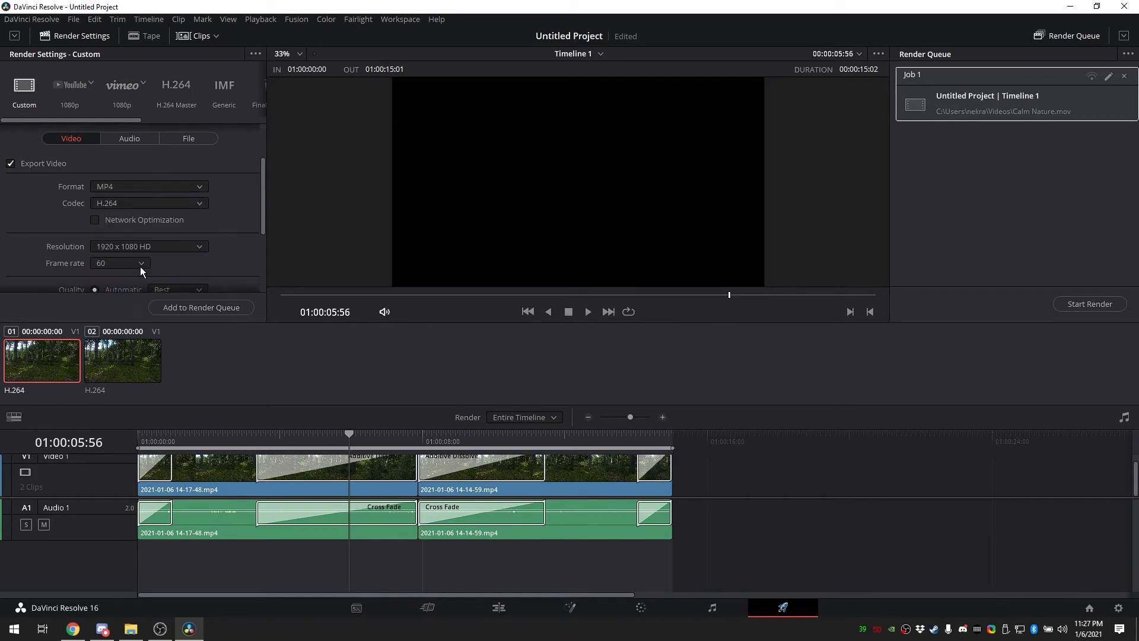
scroll(202, 226, down, 1)
scroll(202, 226, up, 1)
scroll(261, 237, down, 3)
scroll(227, 235, up, 3)
Step: Try AVI as the video render format and check its quality and codec choices
click(153, 183)
scroll(132, 210, up, 1)
click(127, 202)
scroll(190, 221, down, 1)
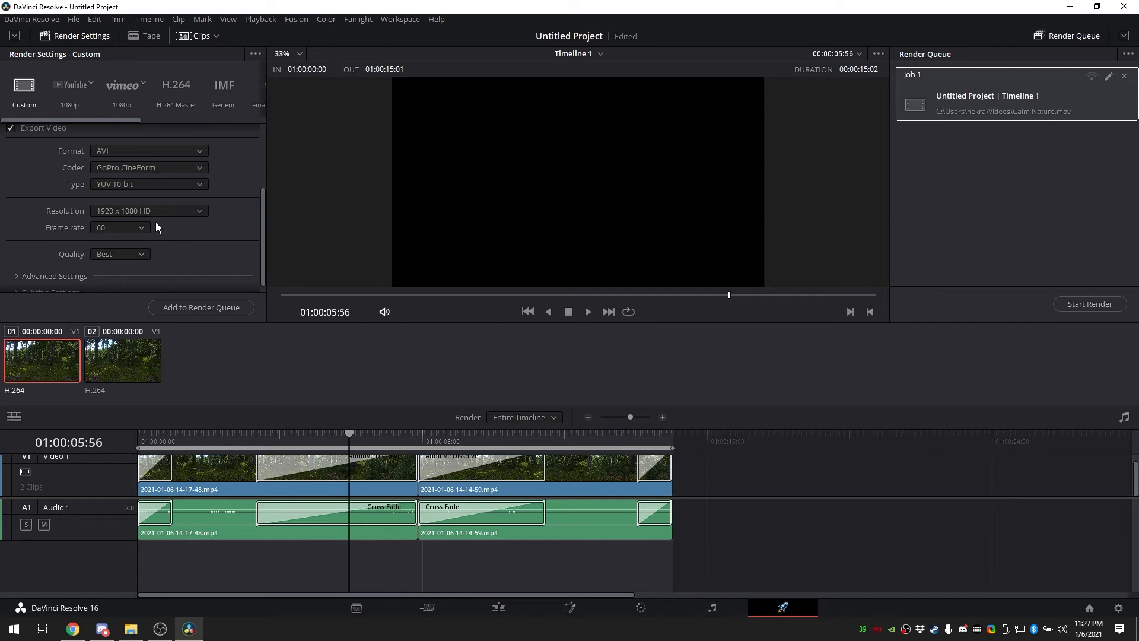
scroll(155, 222, down, 1)
click(141, 243)
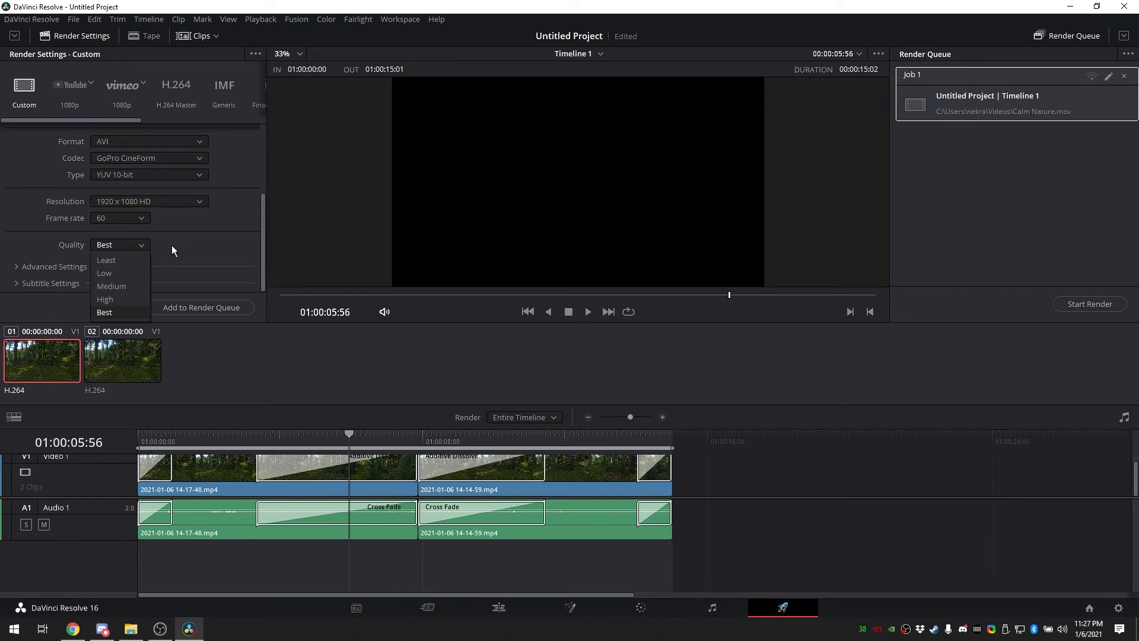
scroll(169, 237, up, 1)
click(153, 195)
click(173, 198)
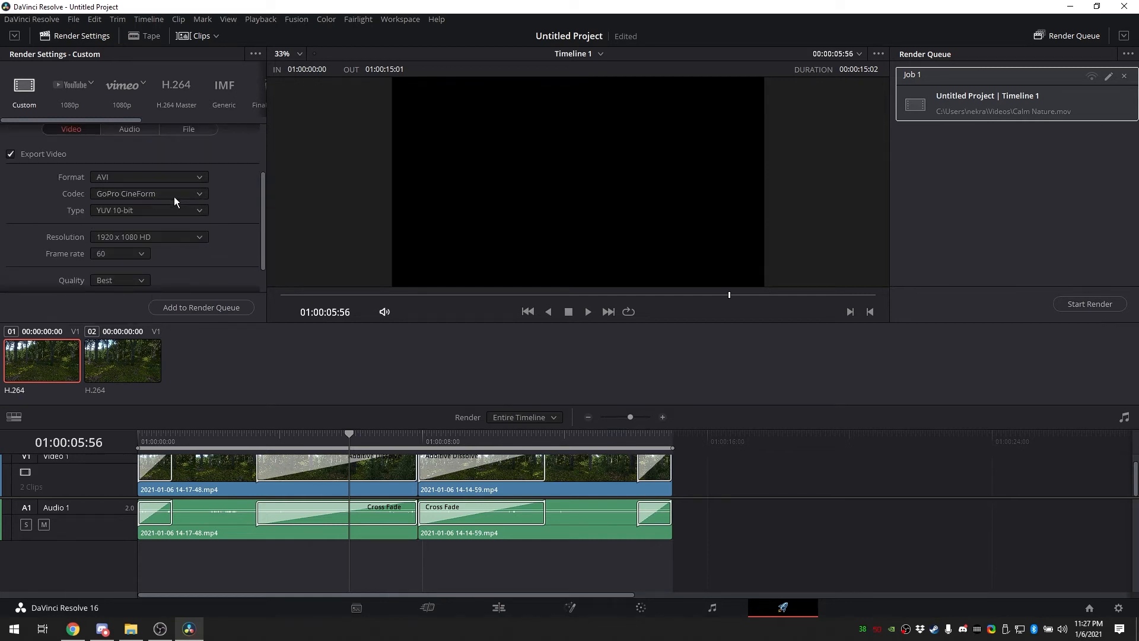
click(152, 194)
Step: Return the video render format from AVI to MP4
click(133, 178)
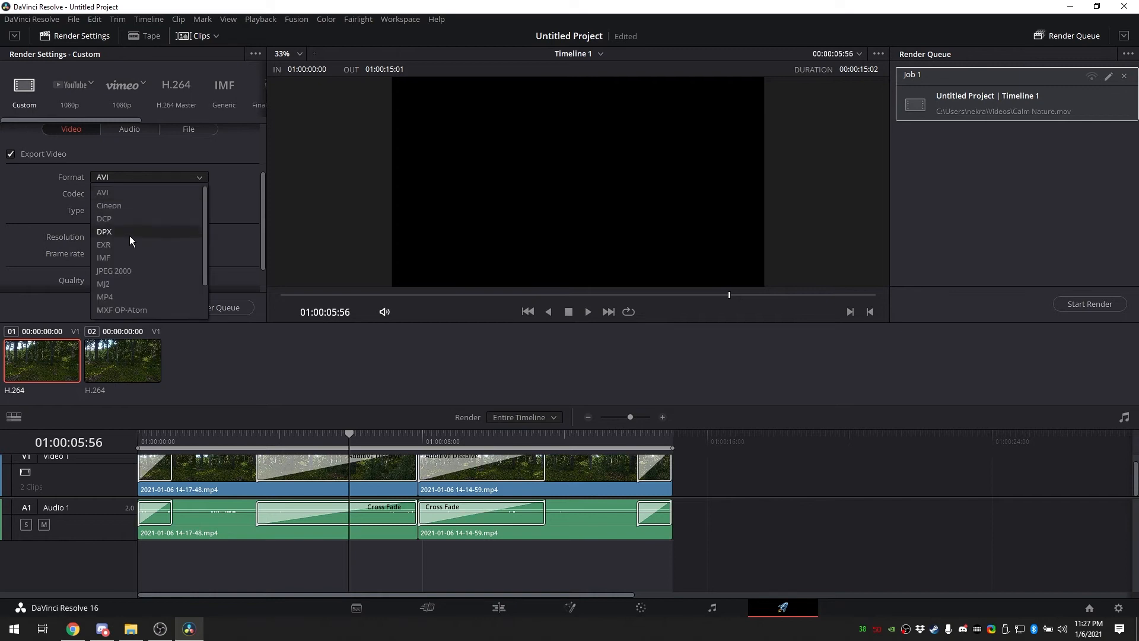
scroll(137, 254, down, 1)
click(136, 257)
scroll(195, 236, down, 1)
scroll(195, 233, up, 1)
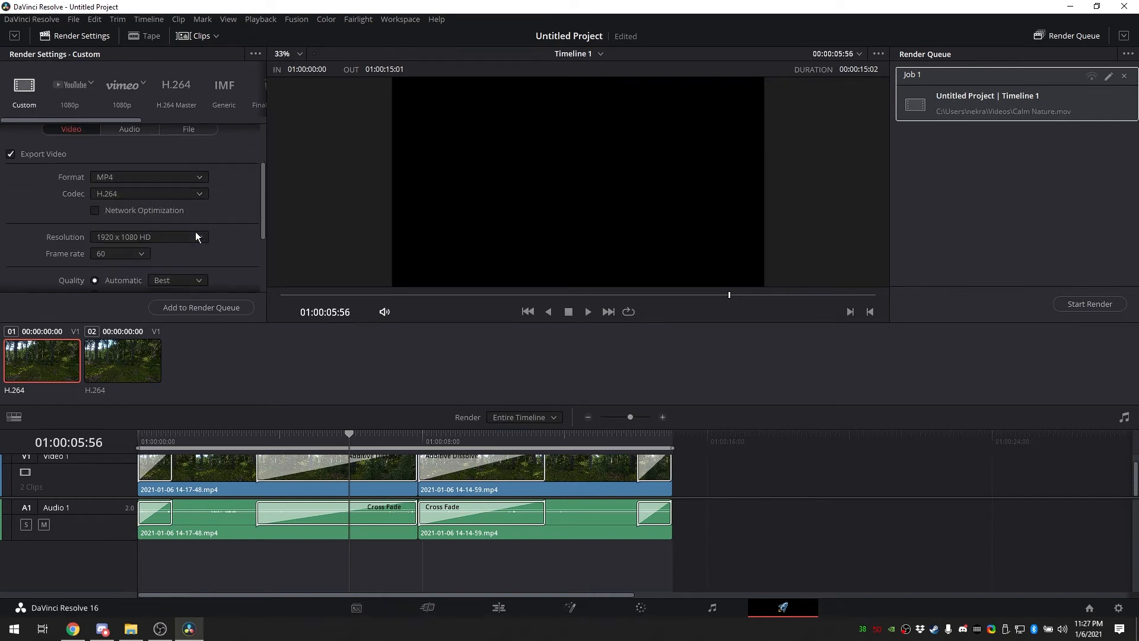
Step: Restrict the MP4 render's quality to 100000 Kb/s
scroll(161, 225, down, 1)
click(114, 258)
scroll(114, 262, down, 1)
click(165, 223)
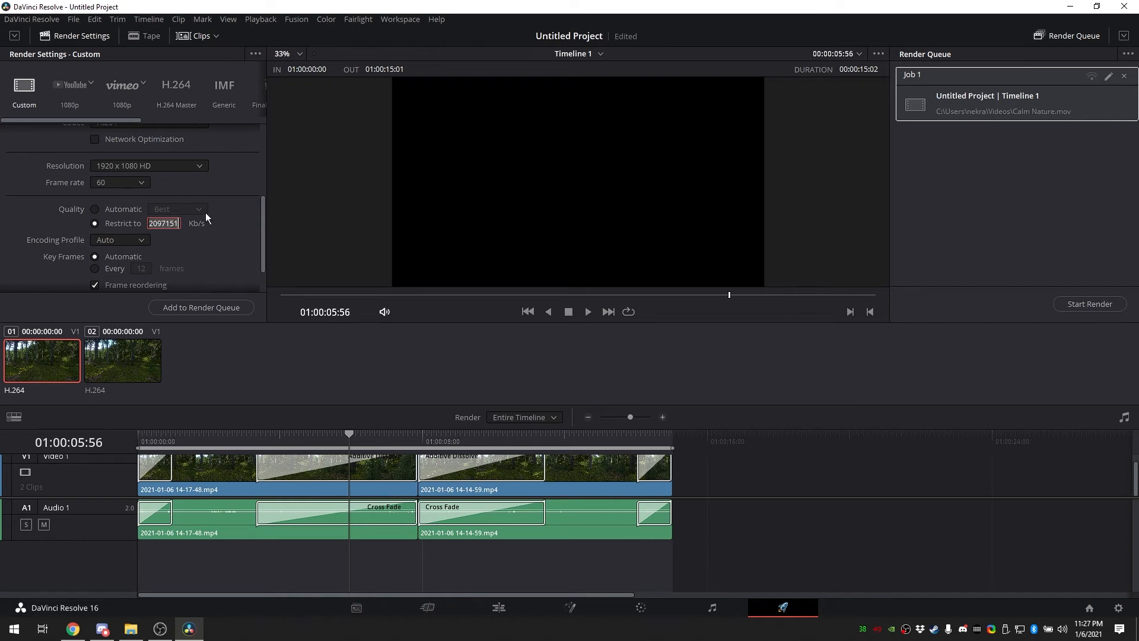
text(100000)
Step: Review the MP4 render settings and add Calm Nature.mp4 to the render queue as a second job
scroll(199, 239, up, 6)
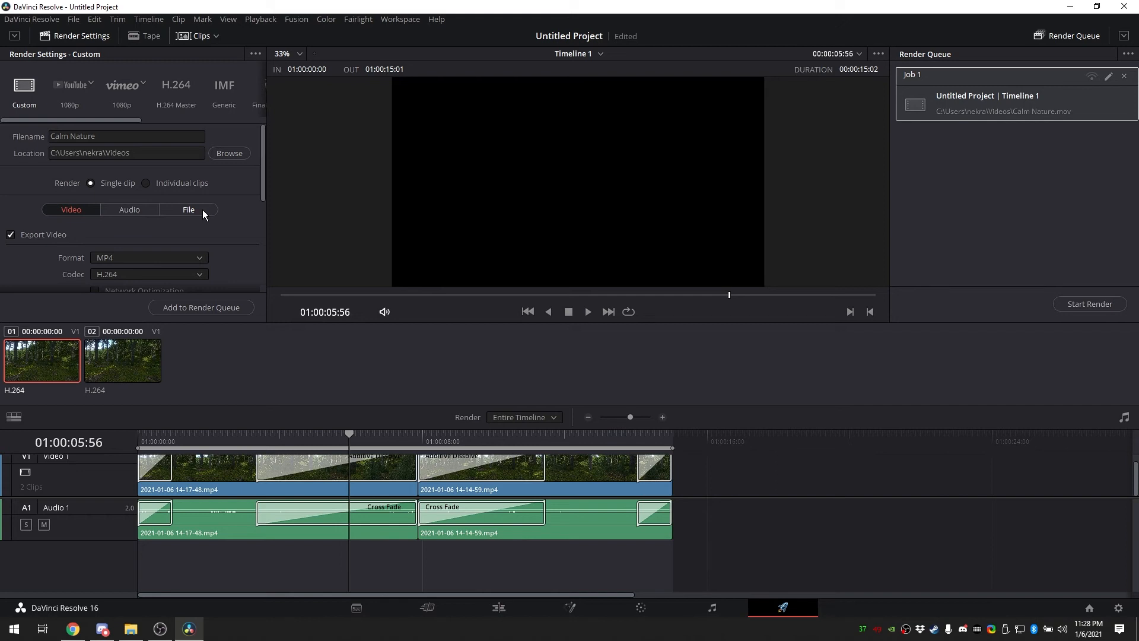
scroll(197, 220, down, 3)
scroll(197, 219, up, 3)
scroll(197, 219, down, 3)
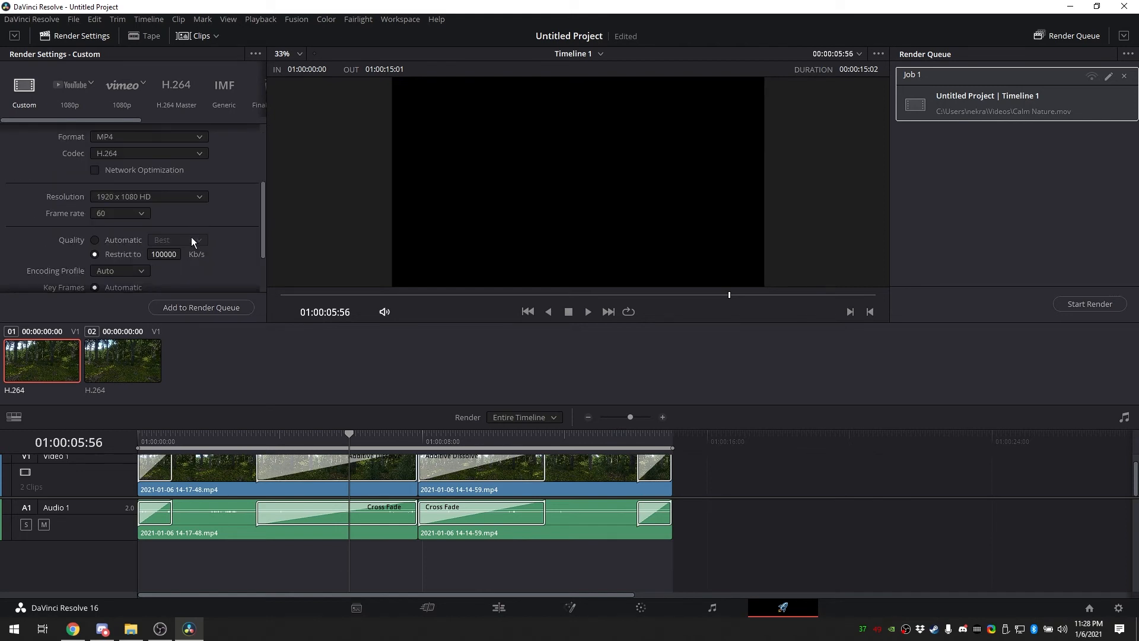
click(200, 307)
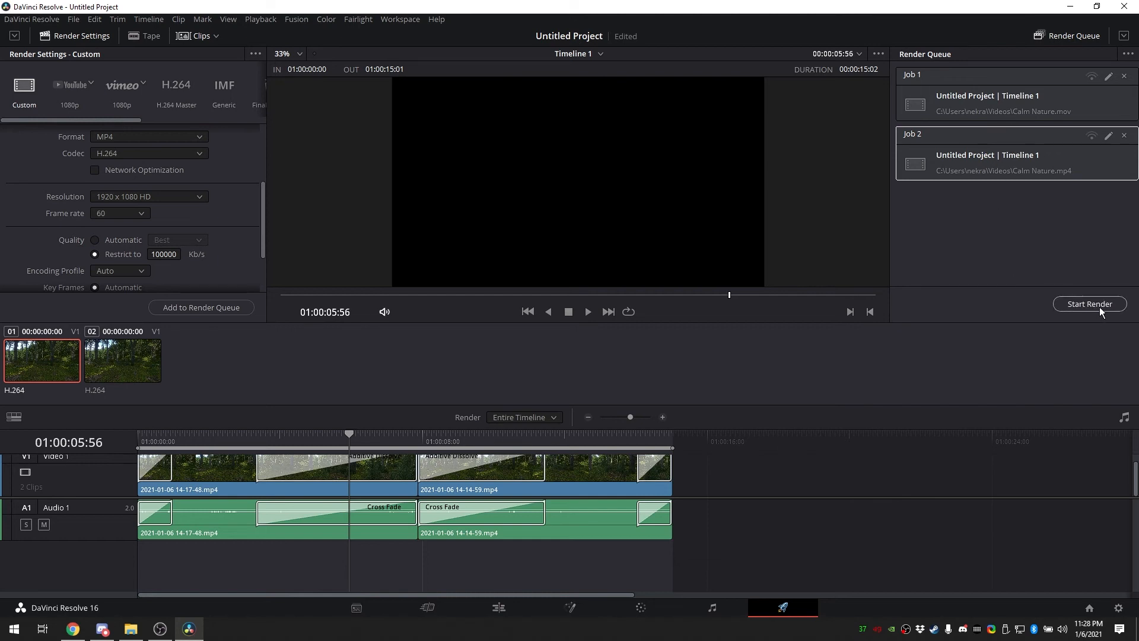
Step: Start rendering the queued MP4 job alone and stop that render
click(1060, 303)
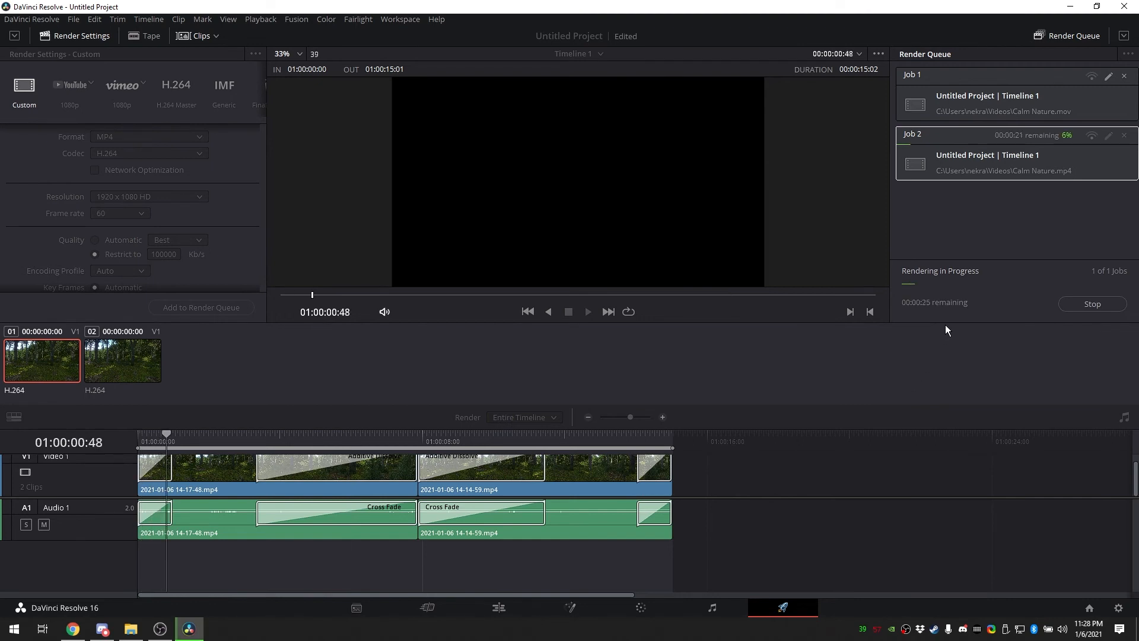
click(1073, 305)
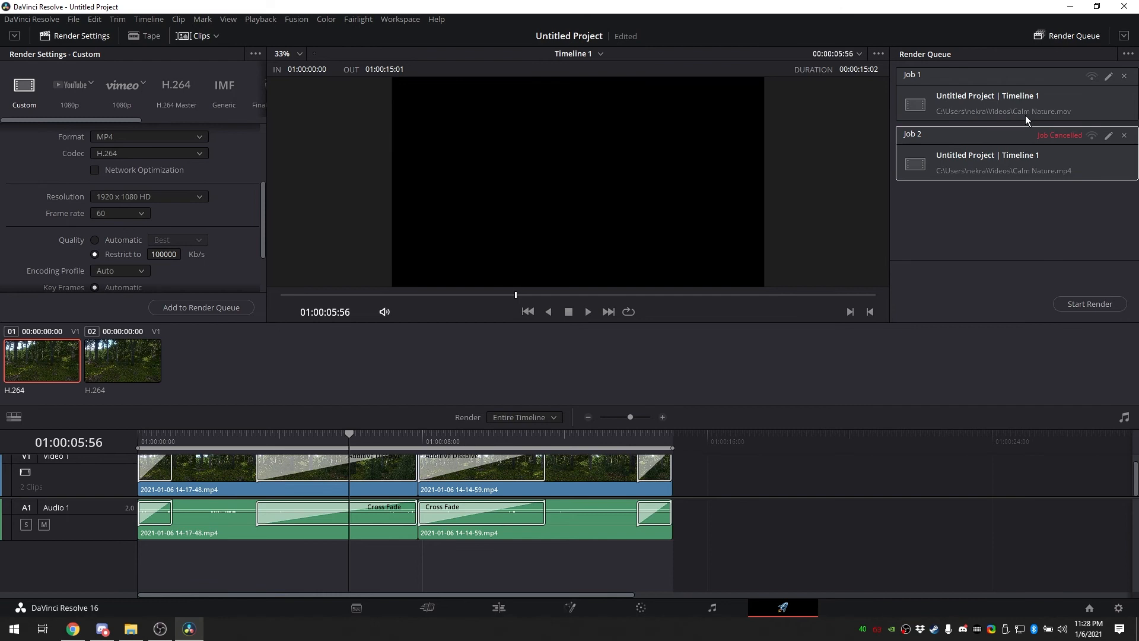
Step: Select both queued jobs and start rendering them, replacing the existing file of the same name
drag(1027, 216, 981, 99)
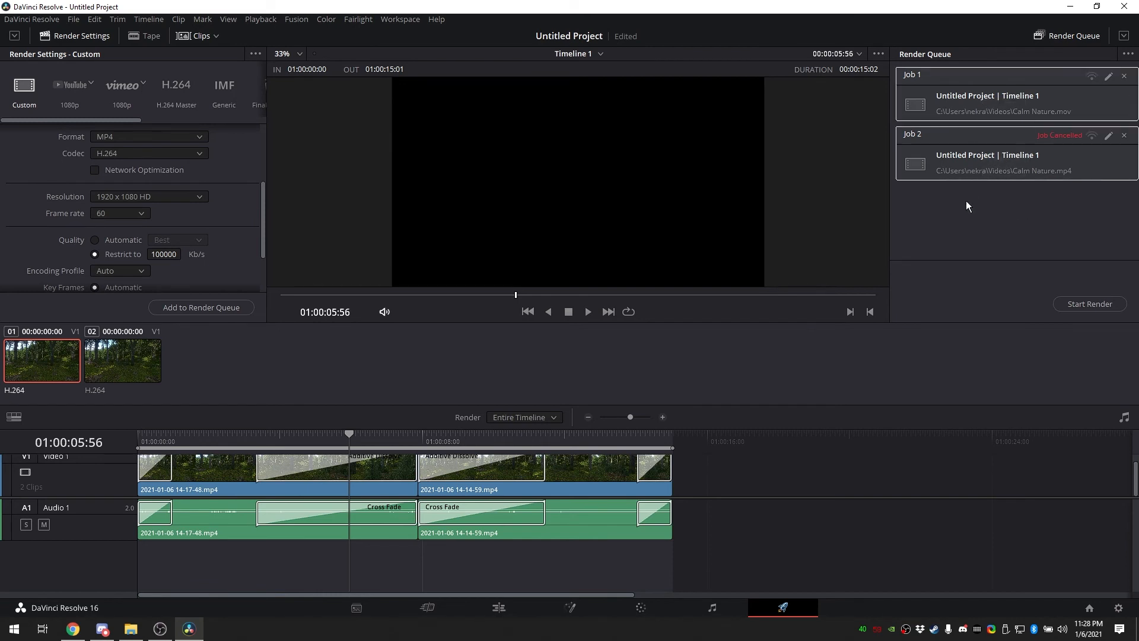
click(1069, 305)
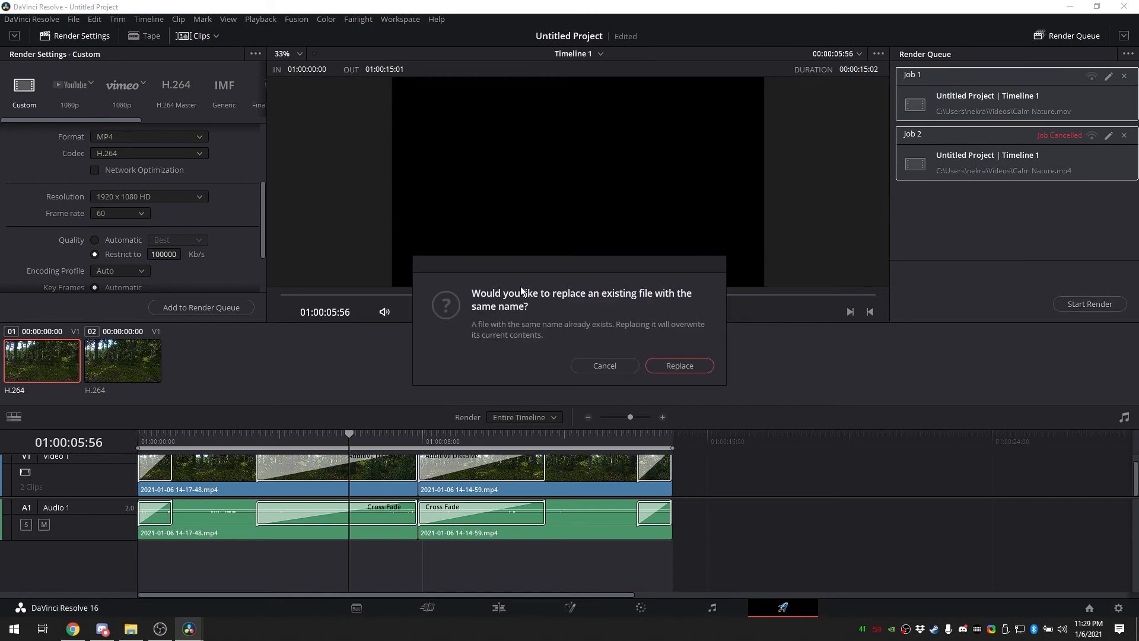
click(666, 364)
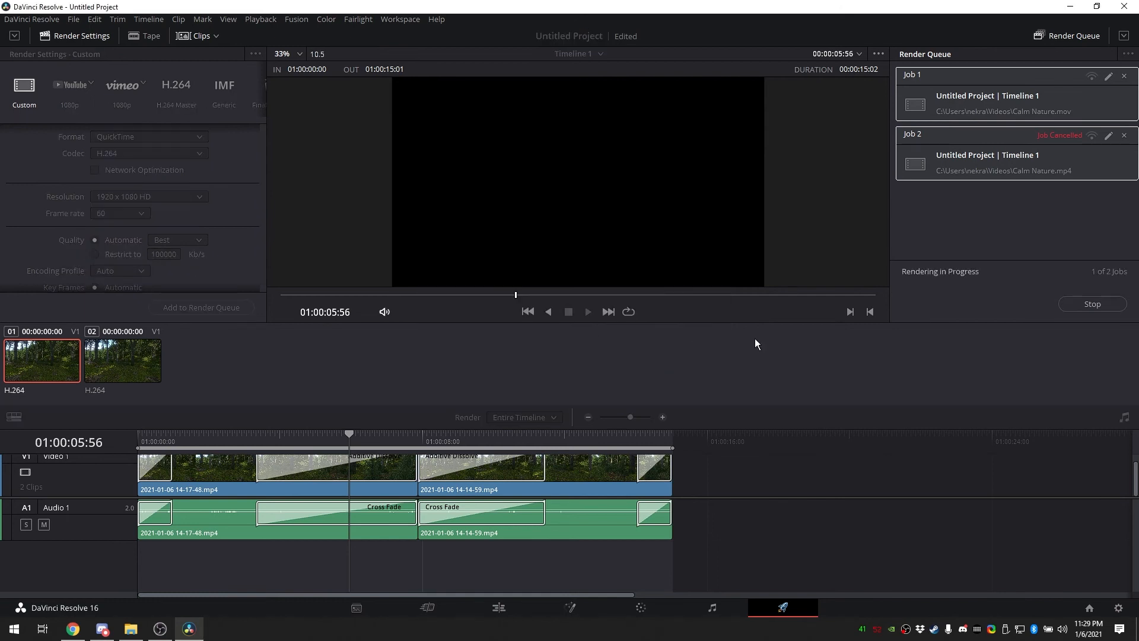